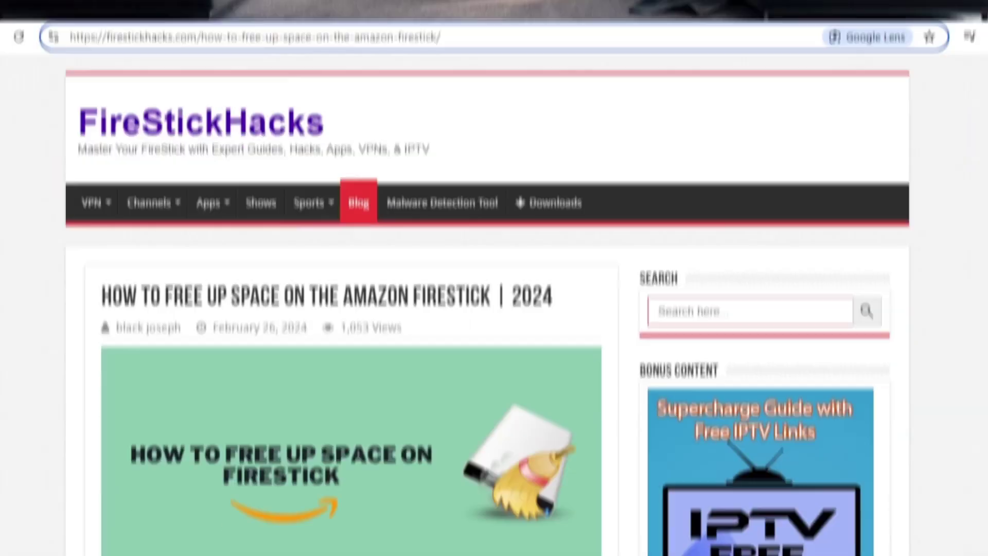
Scroll down the FireStickHacks article through its six-step guide to uninstalling apps.
scroll(494, 293, down, 7)
scroll(494, 293, down, 15)
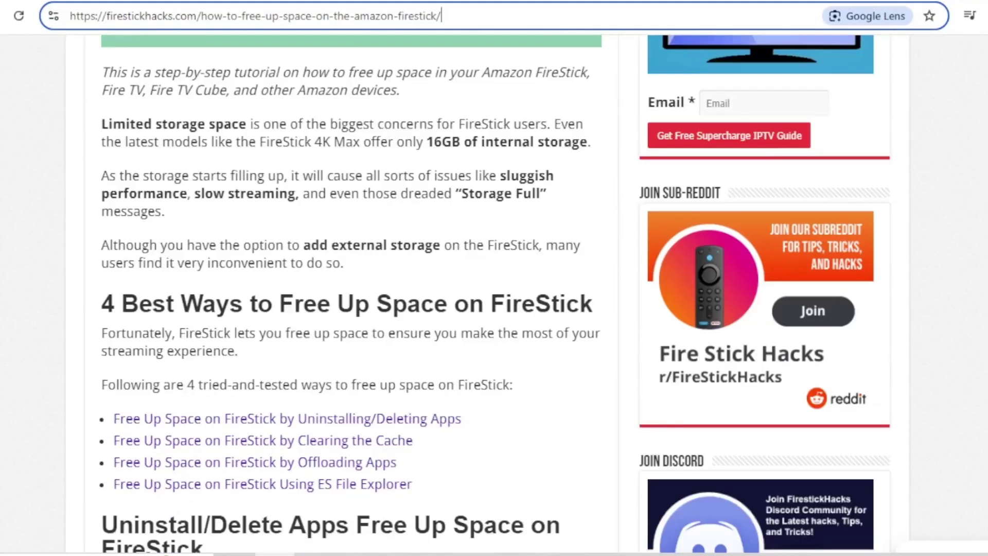
scroll(493, 294, down, 11)
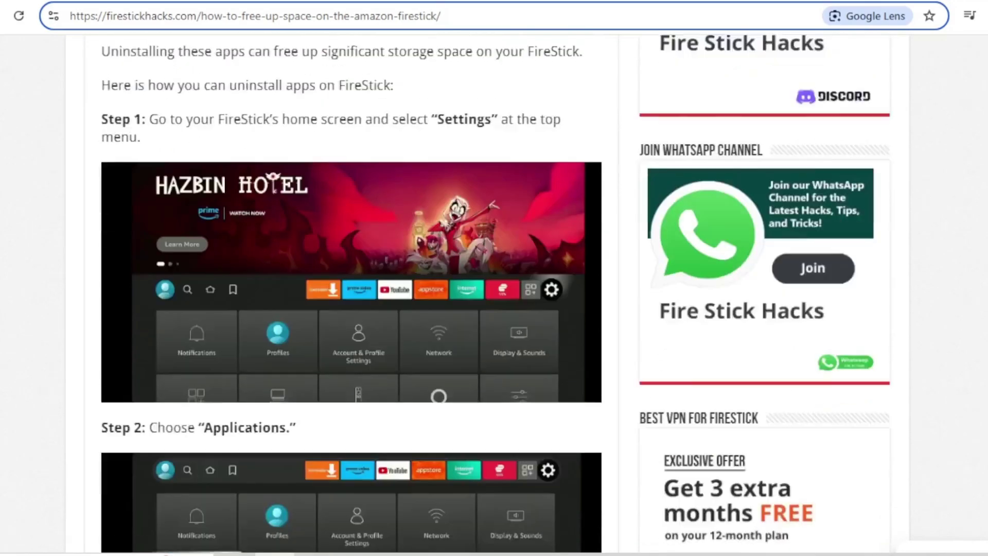
scroll(494, 294, down, 8)
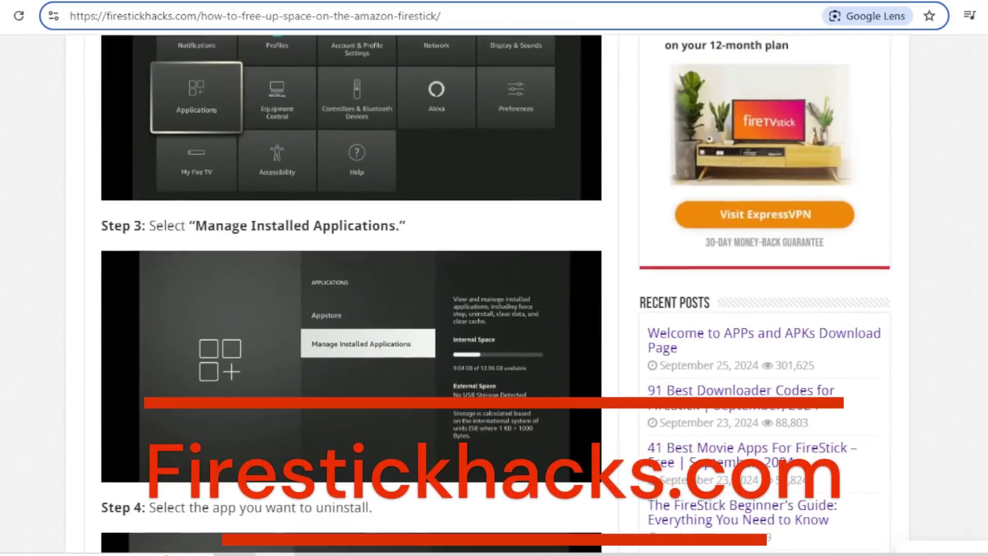
scroll(494, 293, down, 8)
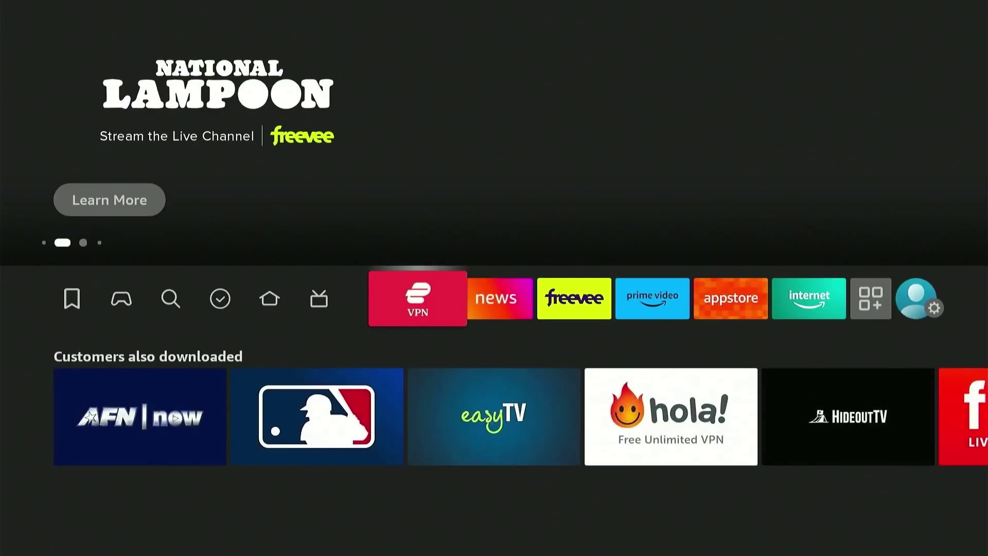
key(Right)
key(Right)
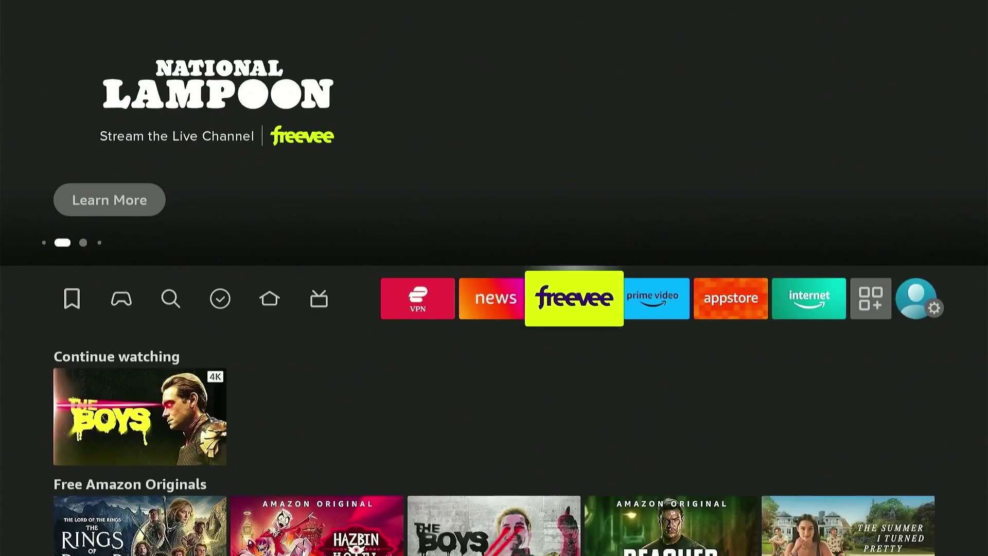
key(Right)
key(Right)
key(Right)
key(Right)
key(Right)
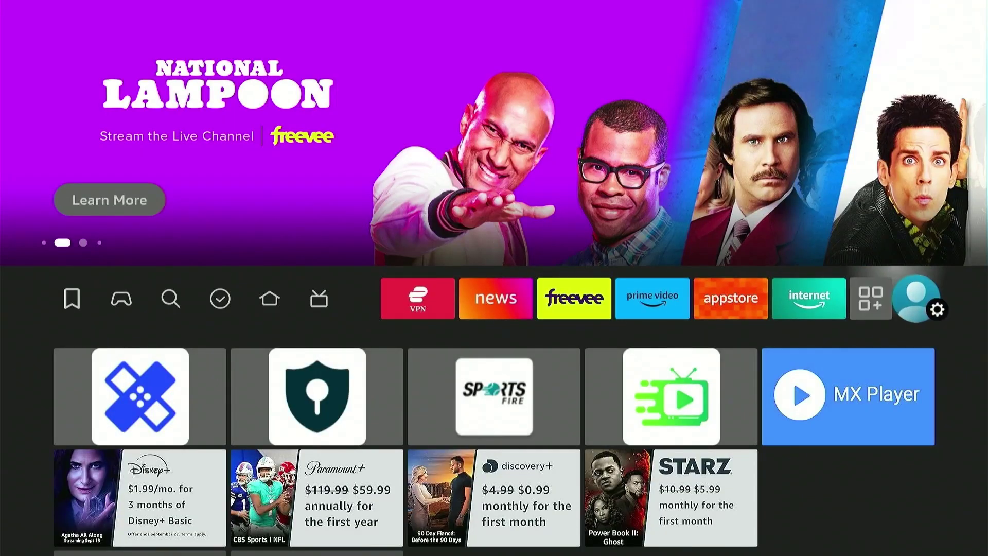
key(Down)
key(Down)
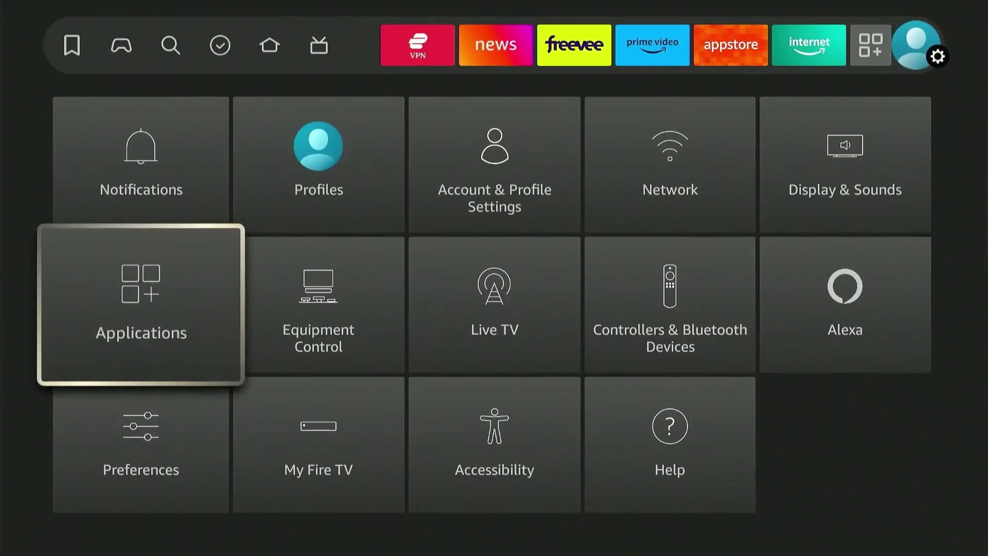
key(Return)
key(Down)
key(Down)
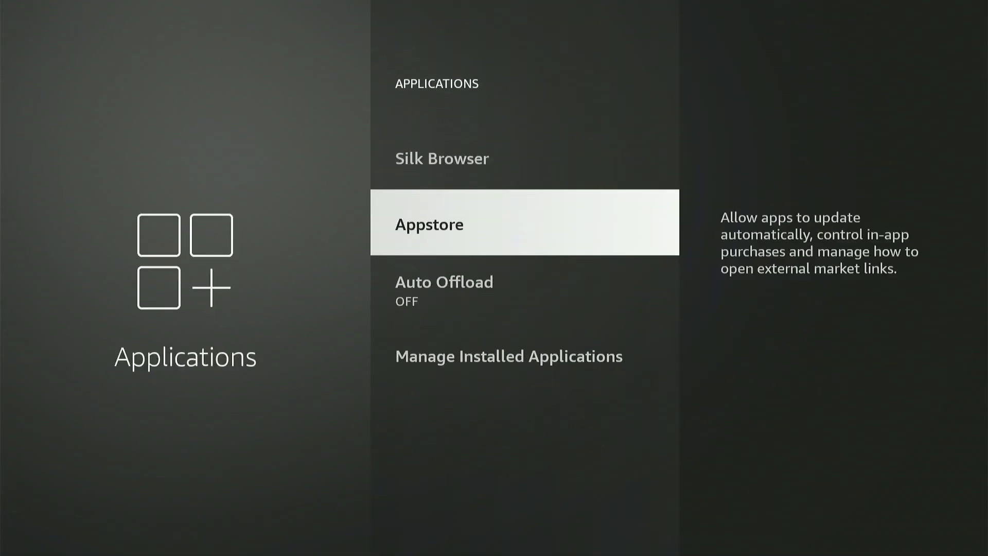
key(Down)
key(Down)
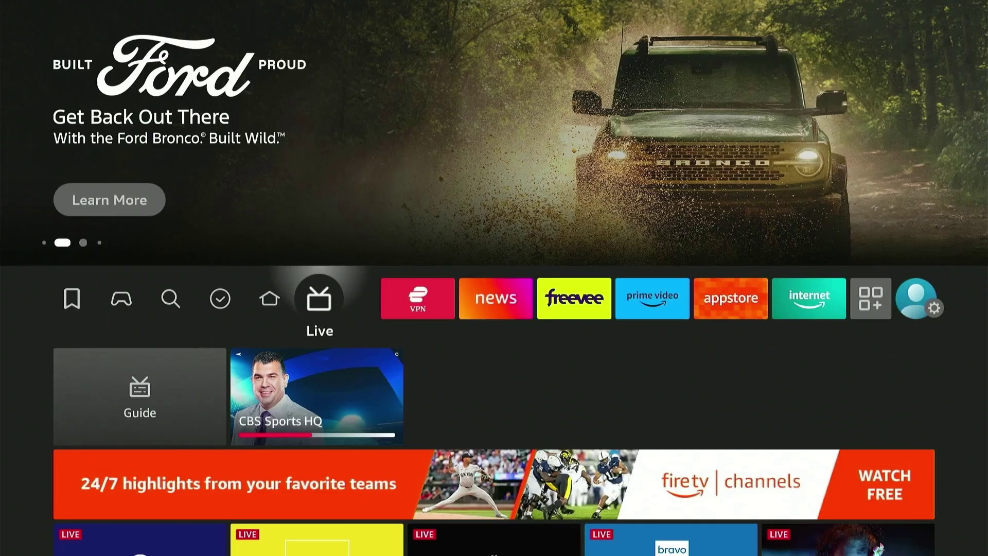
key(Right)
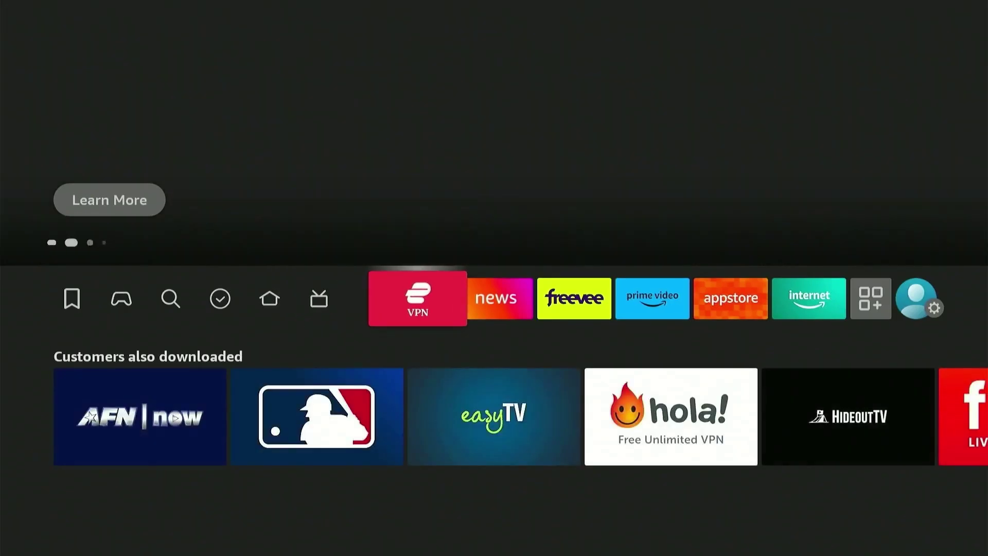
Open Settings > Applications > Manage Installed Applications.
key(Right)
key(Right)
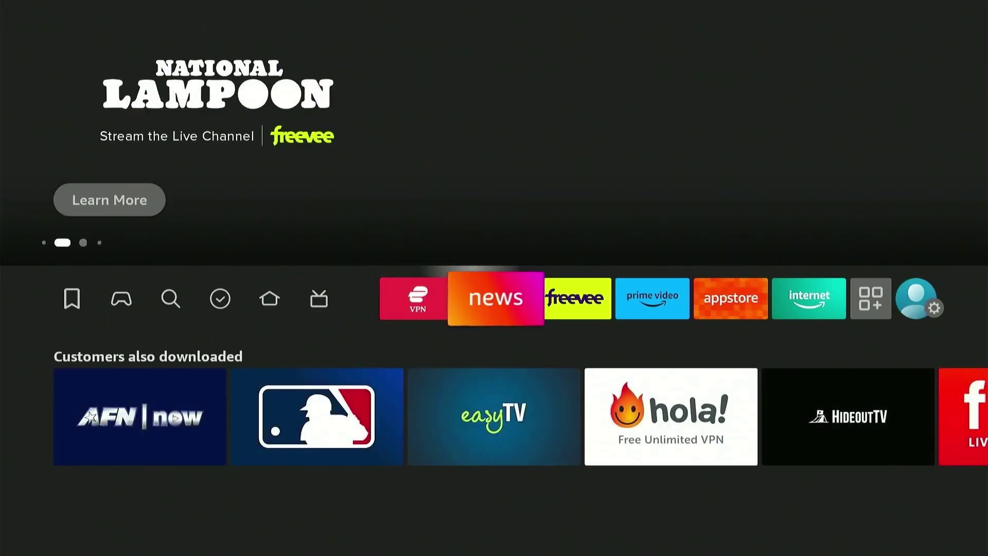
key(Right)
key(Right)
key(Right)
key(Right)
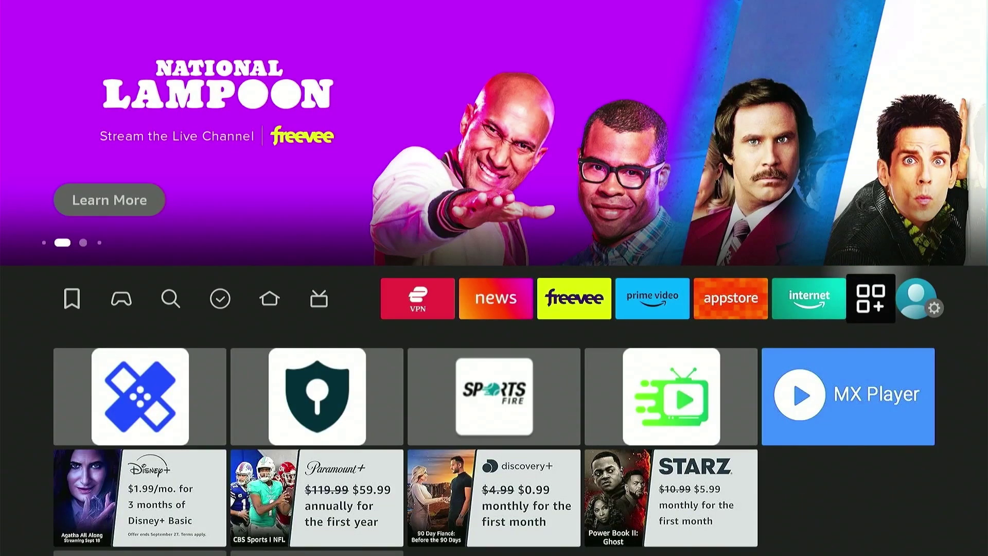
key(Right)
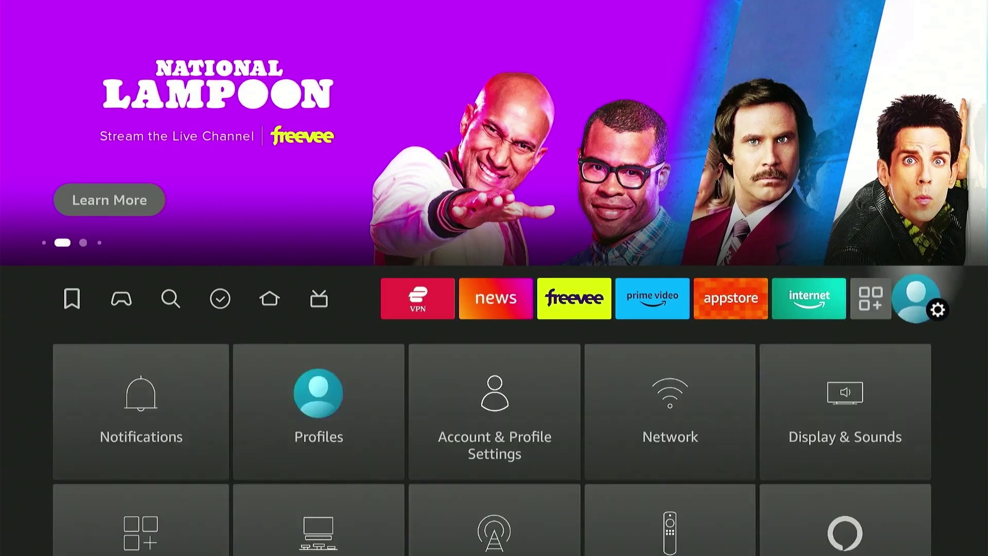
key(Down)
key(Down)
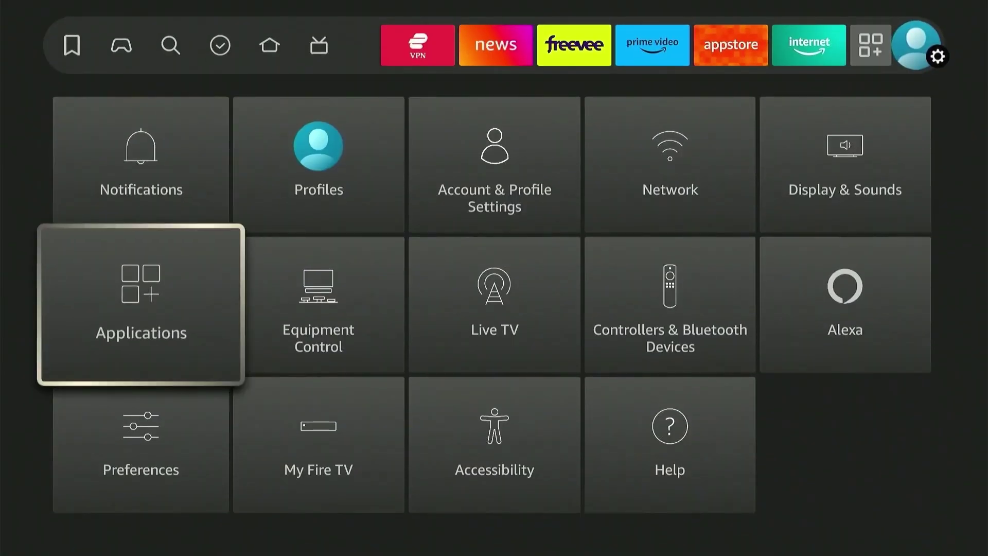
key(Return)
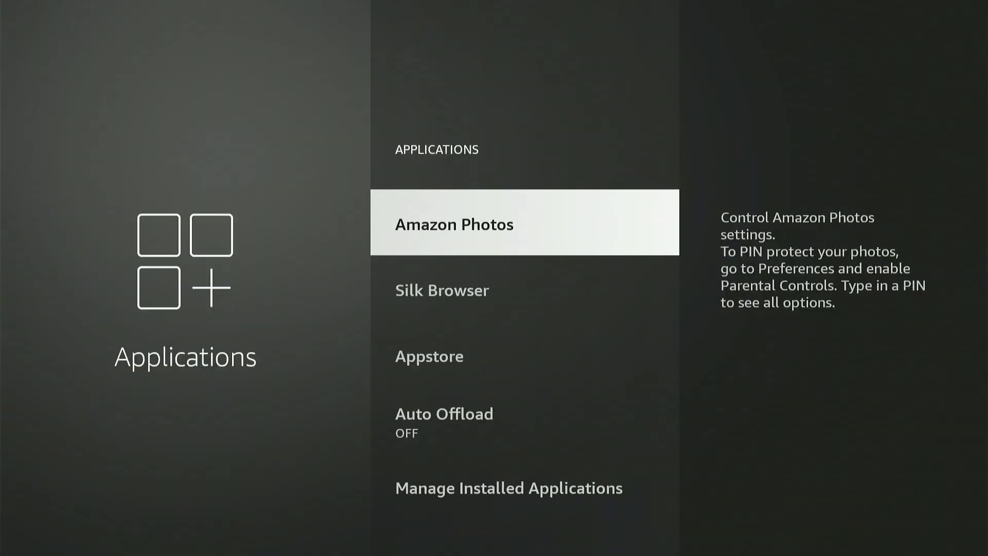
key(Down)
key(Down)
key(Down)
key(Down)
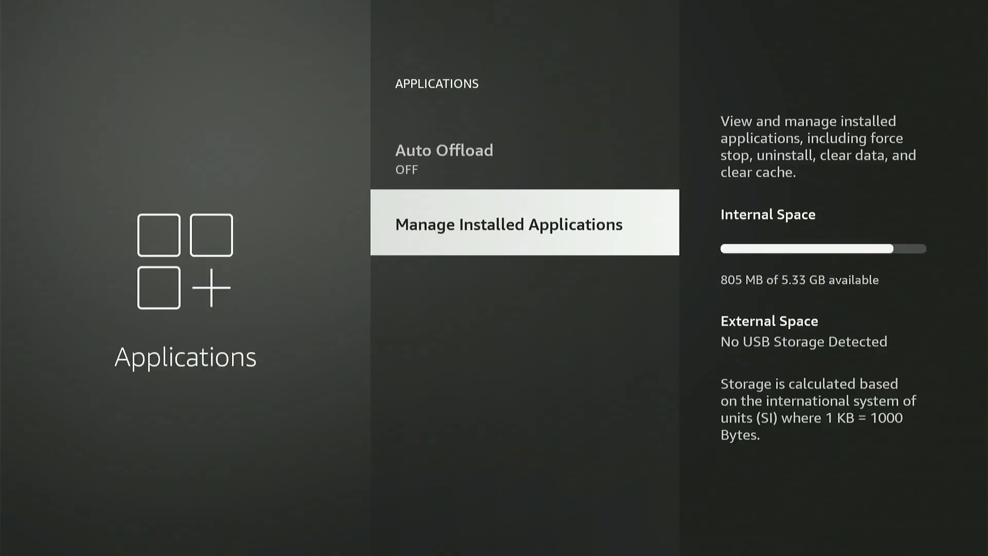
key(Return)
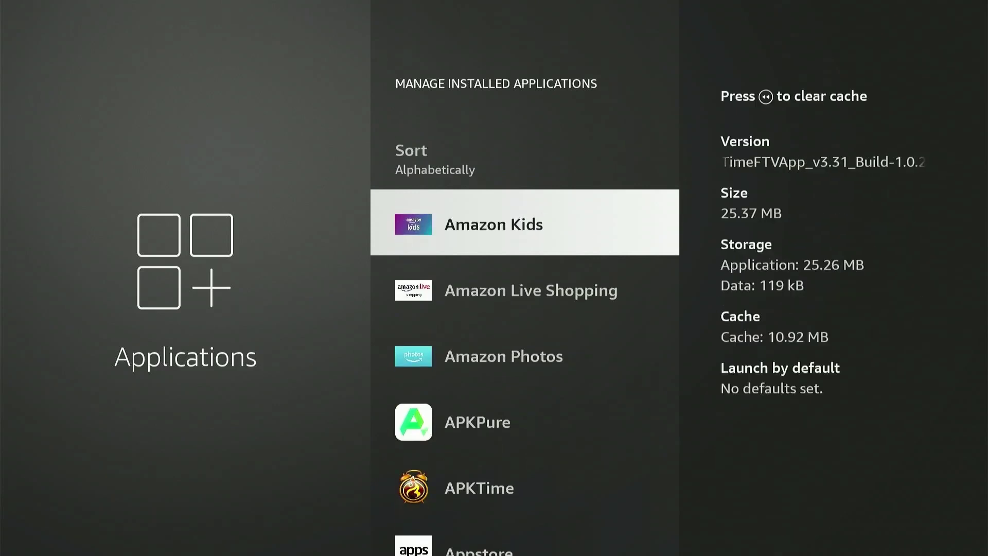
Uninstall APKTime from the installed apps list and return to the home screen.
key(Down)
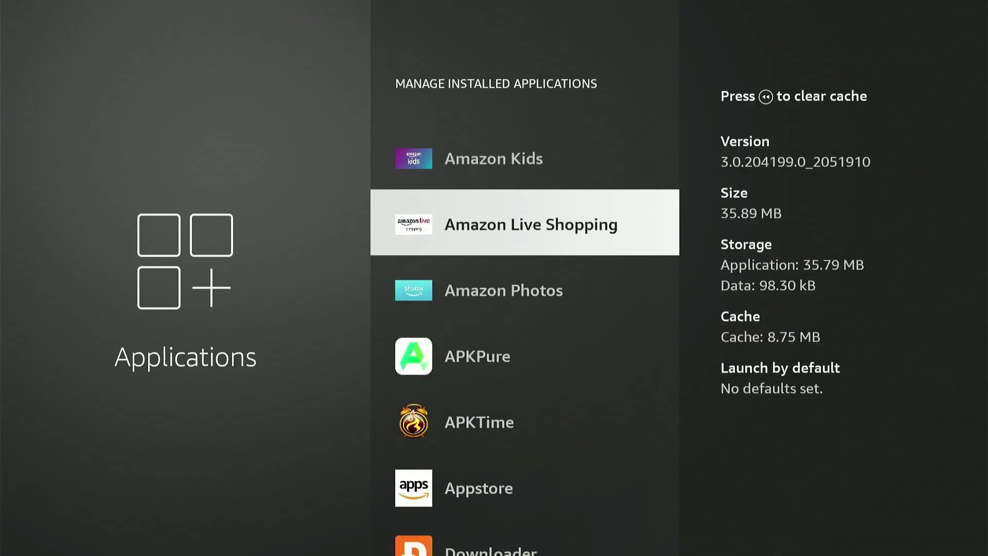
key(Down)
key(Down)
key(Down)
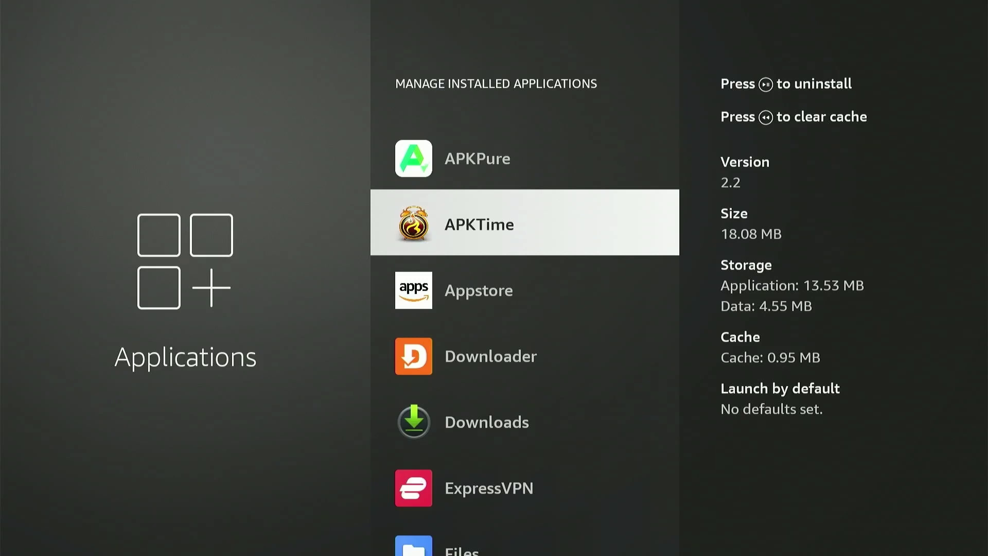
key(Return)
key(Down)
key(Down)
key(Down)
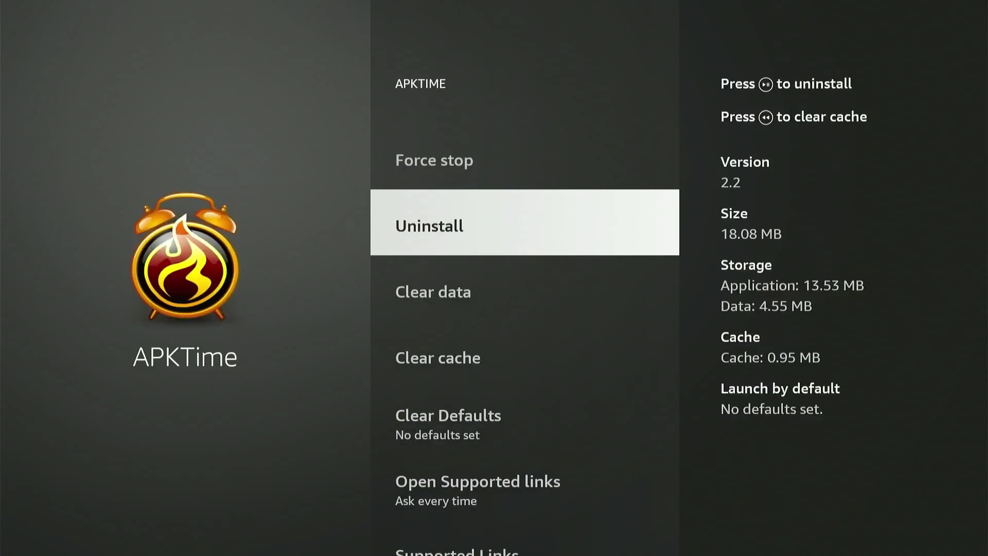
key(Return)
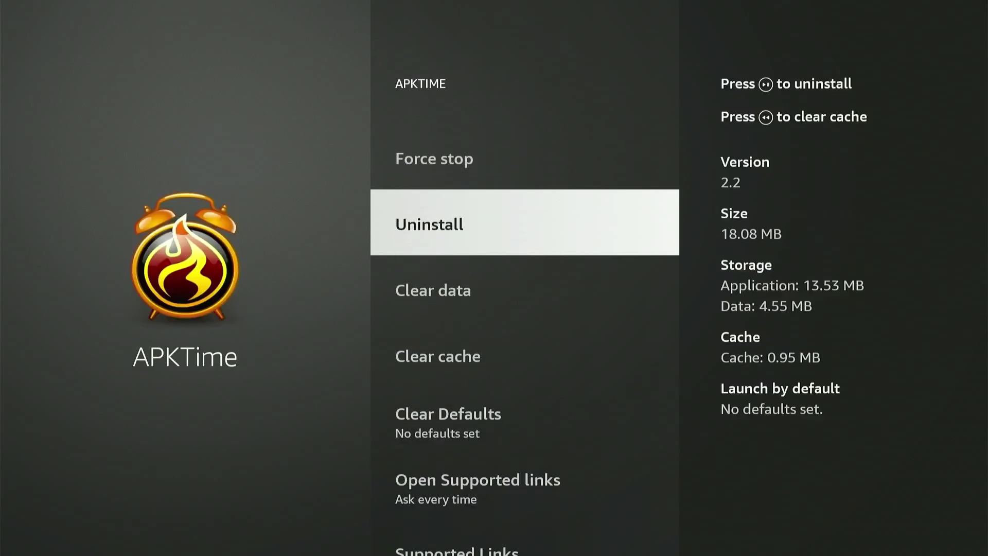
key(Return)
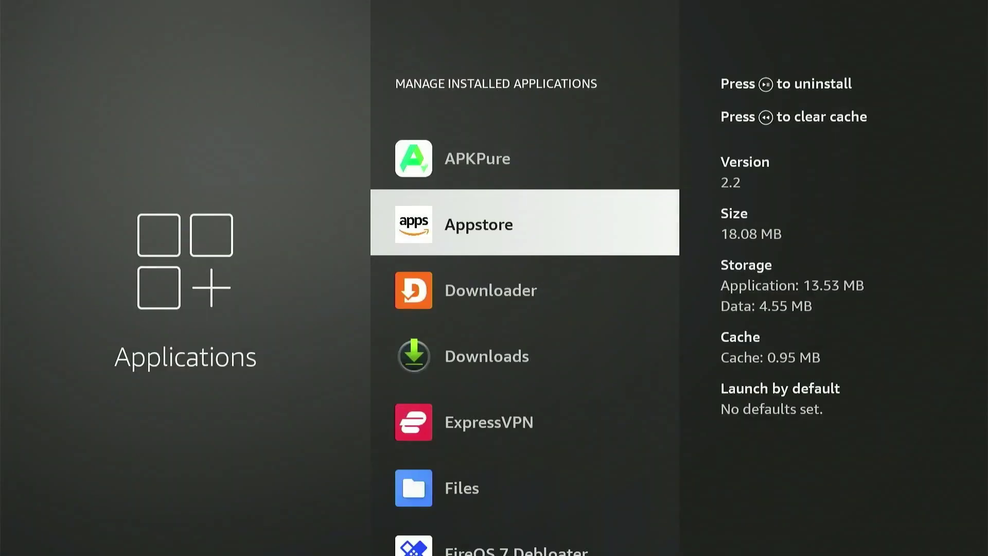
key(Home)
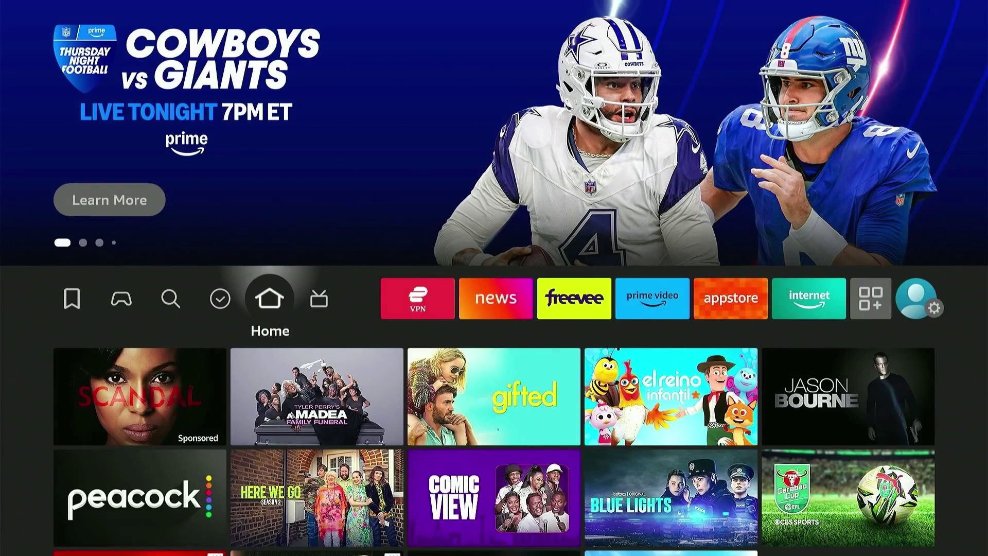
Go to Settings > Applications and open the installed applications list.
key(Right)
key(Right)
key(Right)
key(Right)
key(Right)
key(Right)
key(Right)
key(Right)
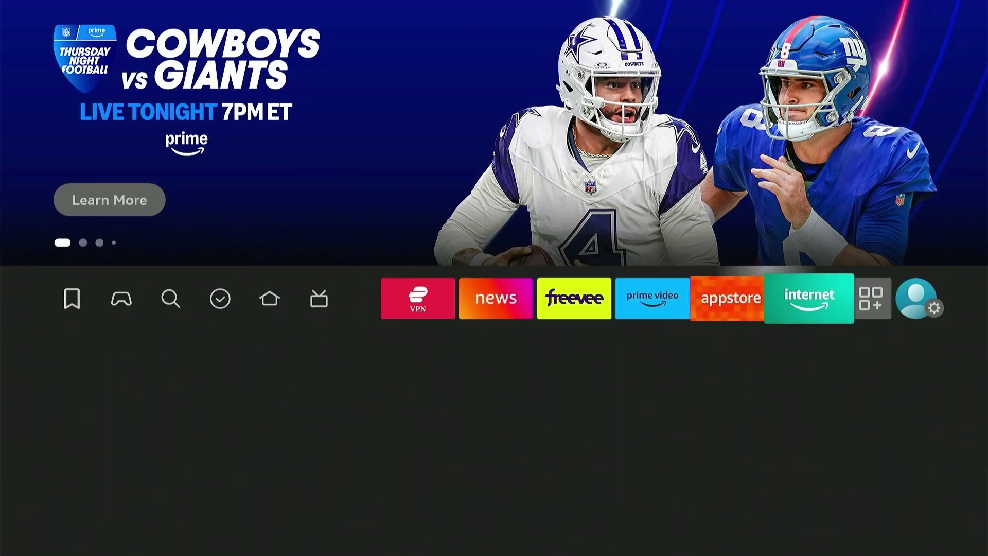
key(Right)
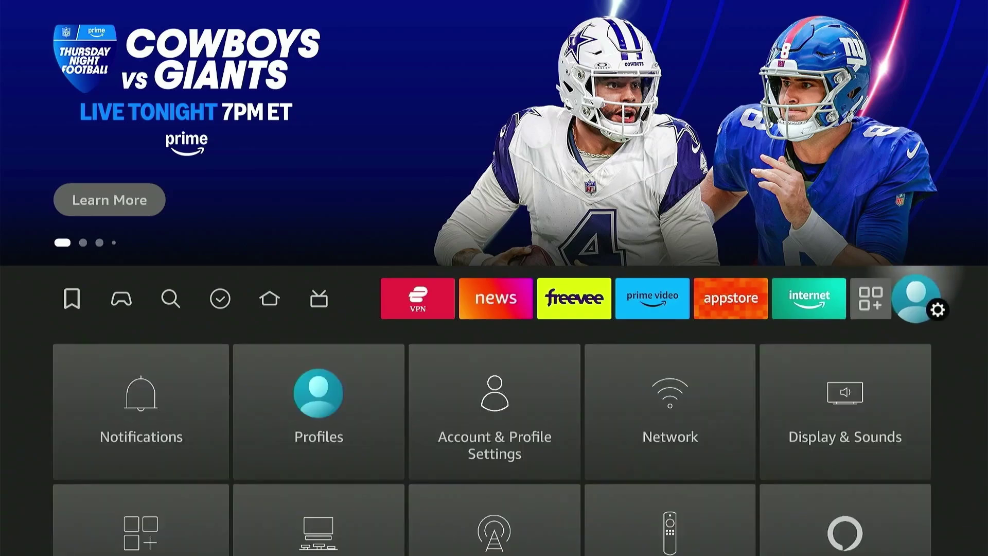
key(Down)
key(Down)
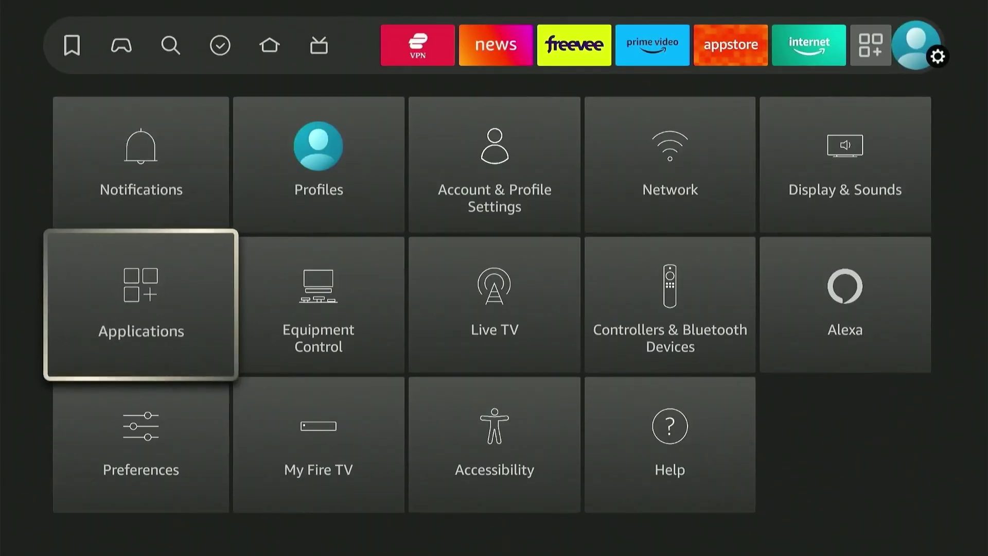
key(Return)
key(Down)
key(Down)
key(Down)
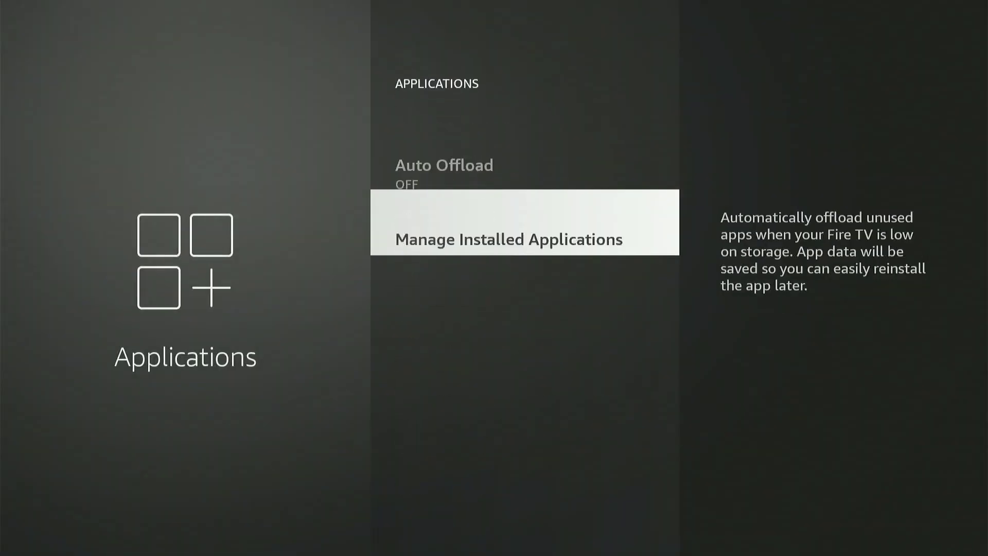
key(Return)
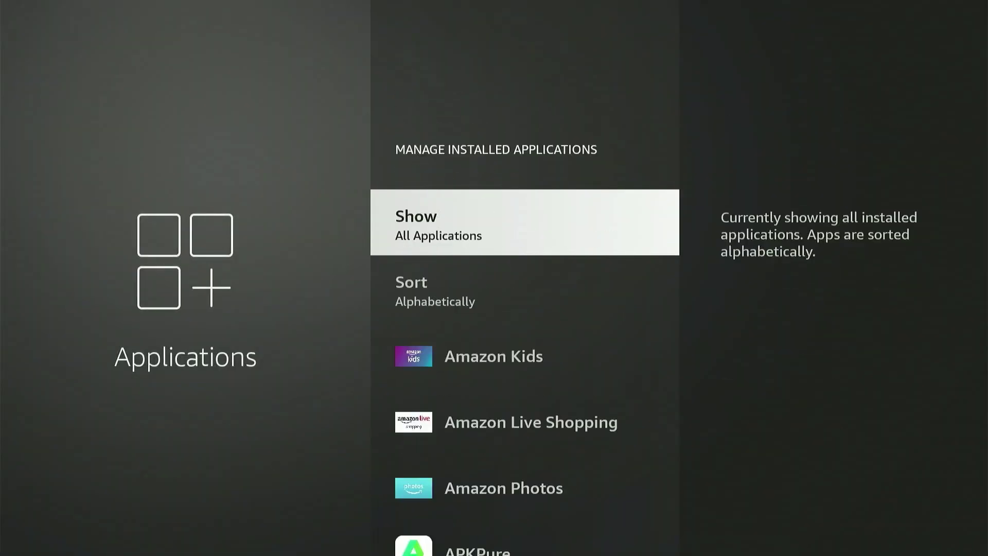
Clear APKPure's 10.23 MB cache to 0 B, then return home.
key(Down)
key(Down)
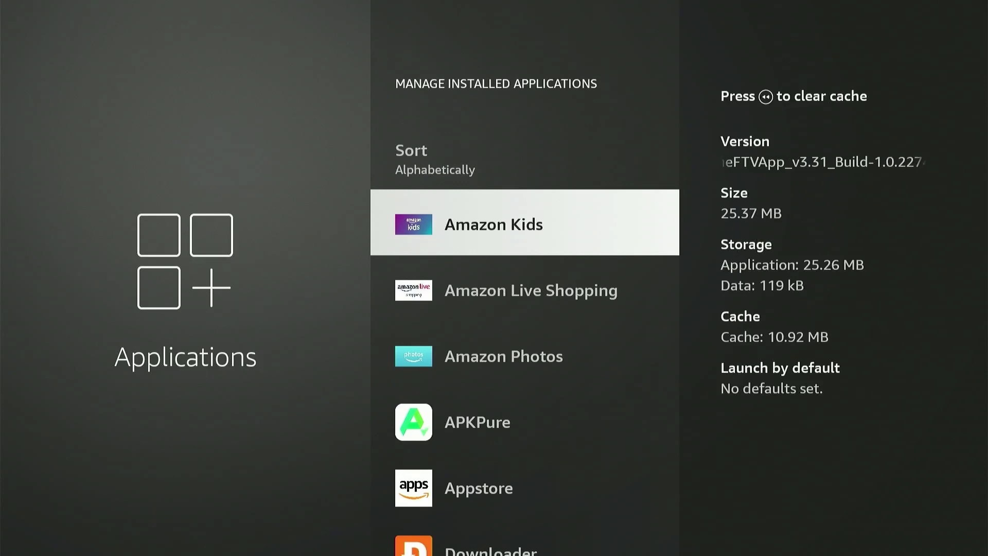
key(Down)
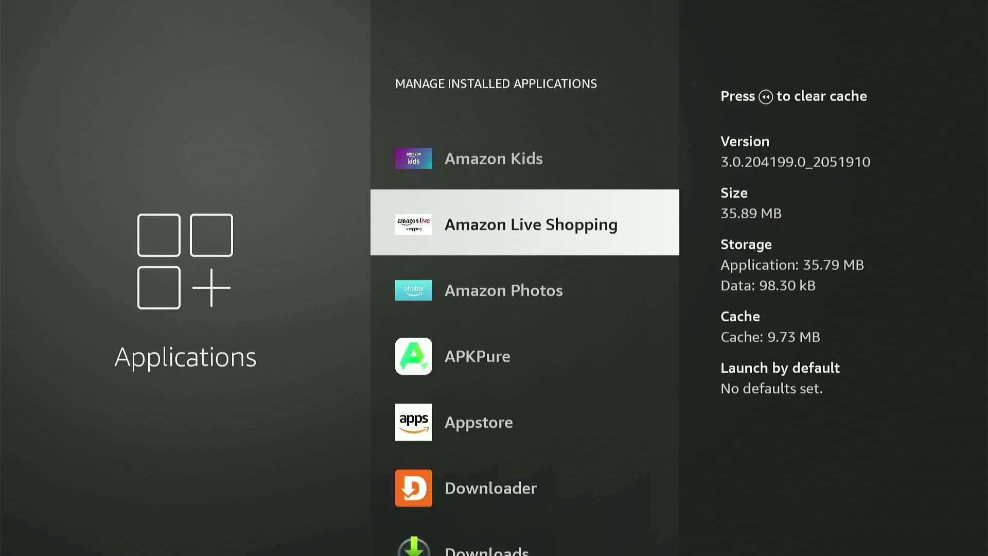
key(Down)
key(Down)
key(Return)
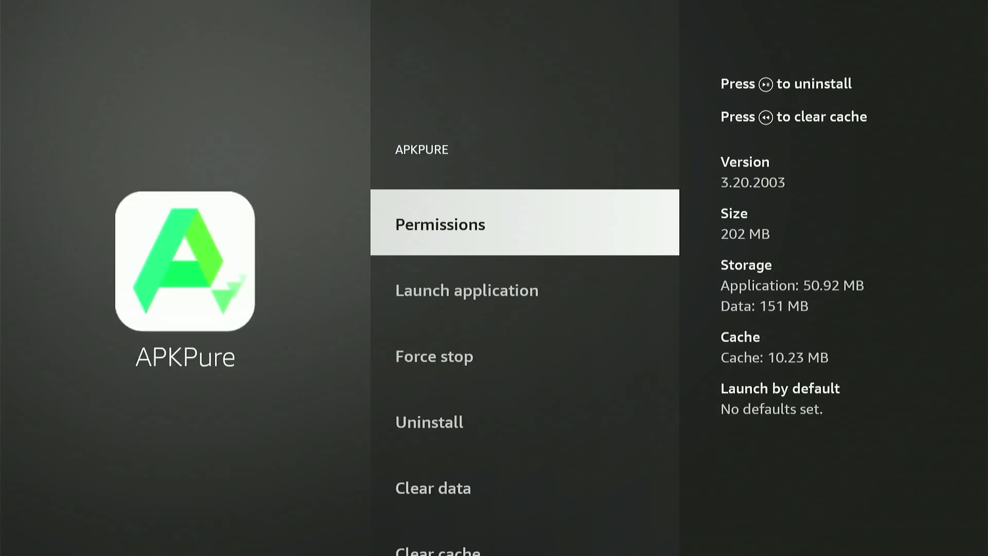
key(Down)
key(Down)
key(Down)
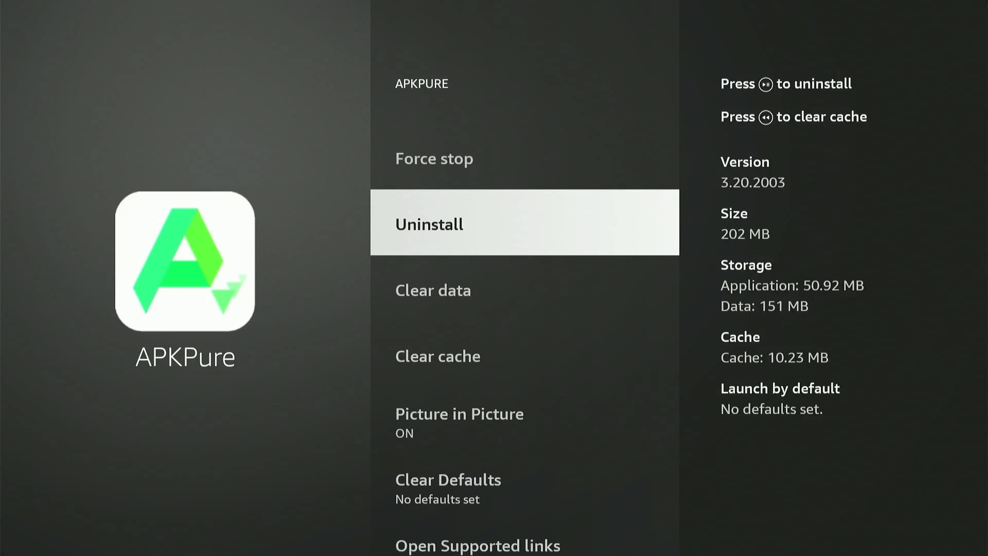
key(Down)
key(Down)
key(Return)
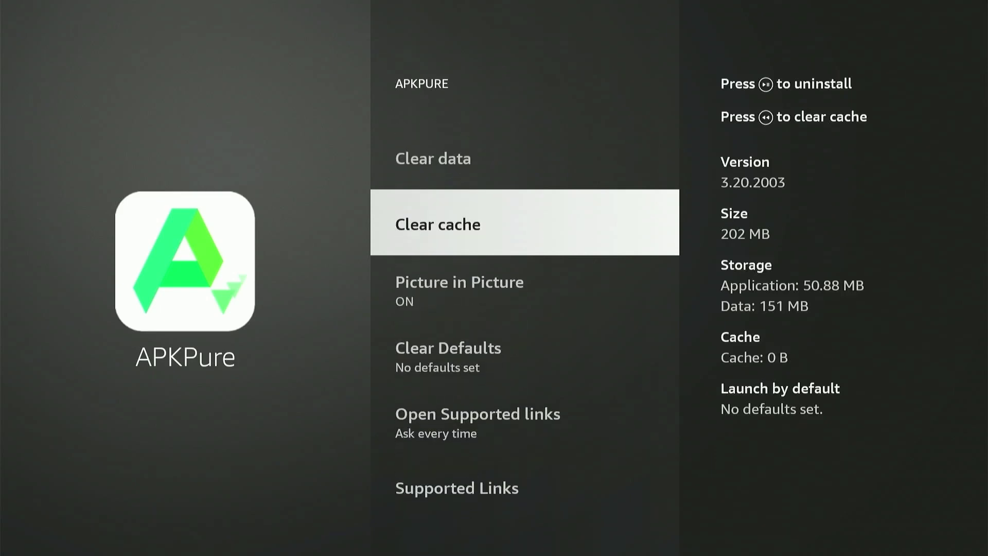
key(Home)
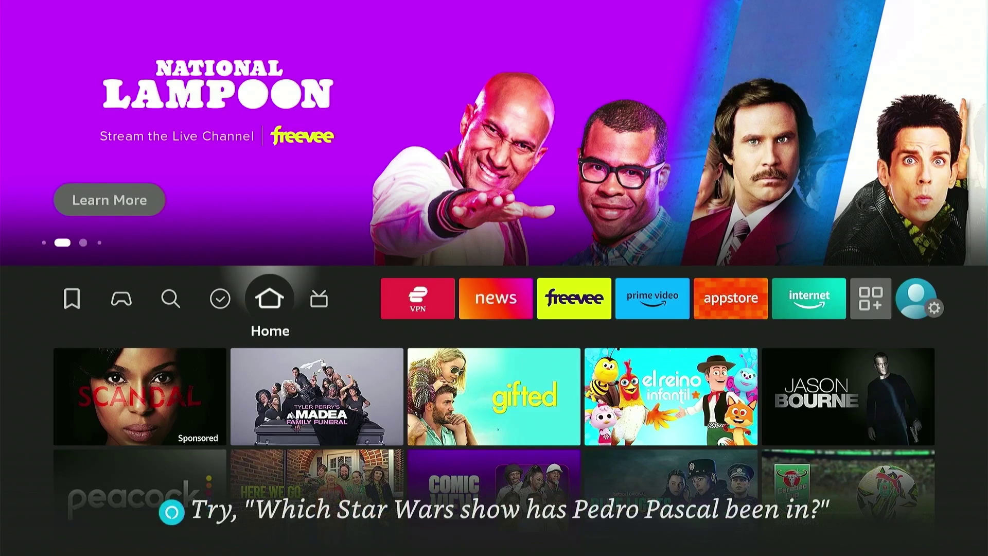
Open Your Apps & Channels and highlight The CW app in the grid.
key(Right)
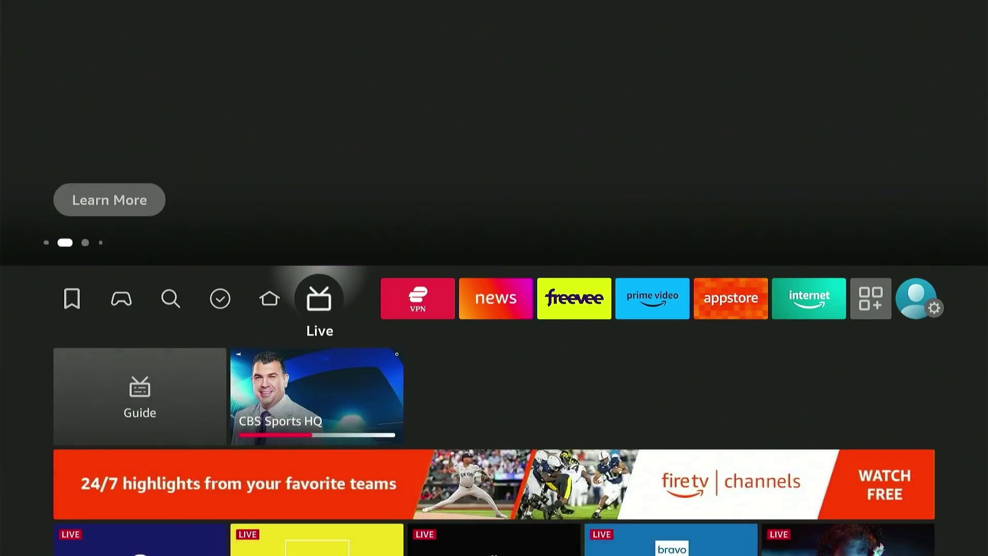
key(Right)
key(Right)
key(Right)
key(Right)
key(Right)
key(Right)
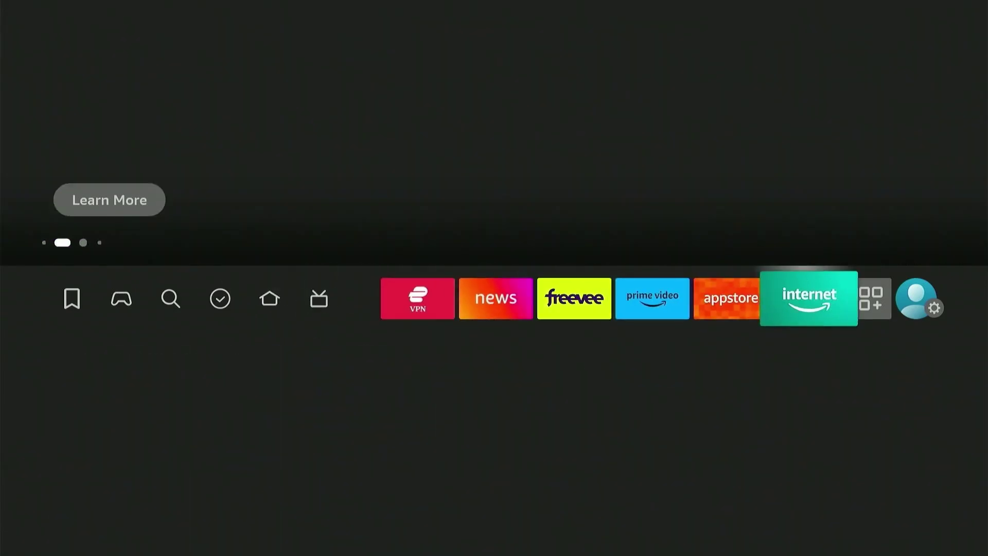
key(Right)
key(Return)
key(Down)
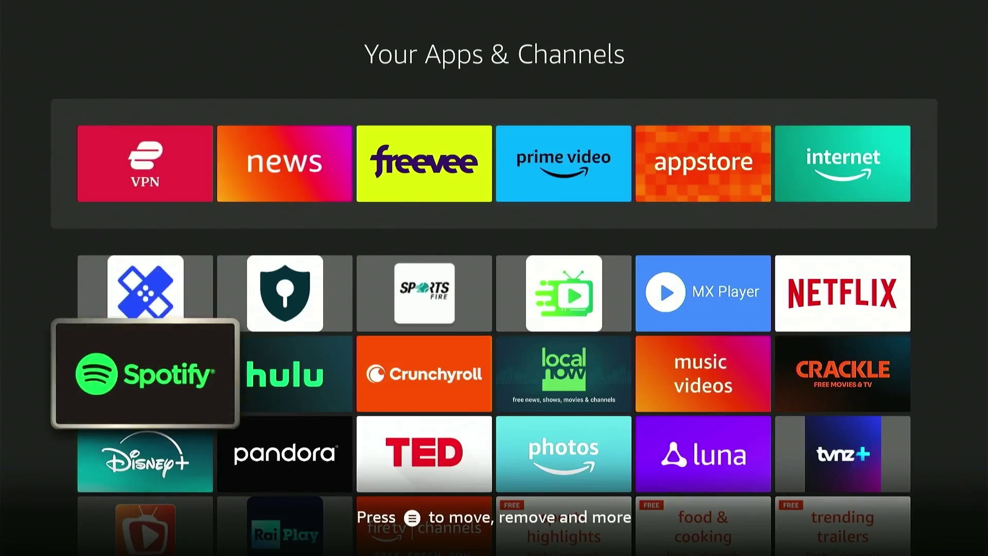
key(Down)
key(Down)
key(Down)
key(Right)
key(Right)
key(Right)
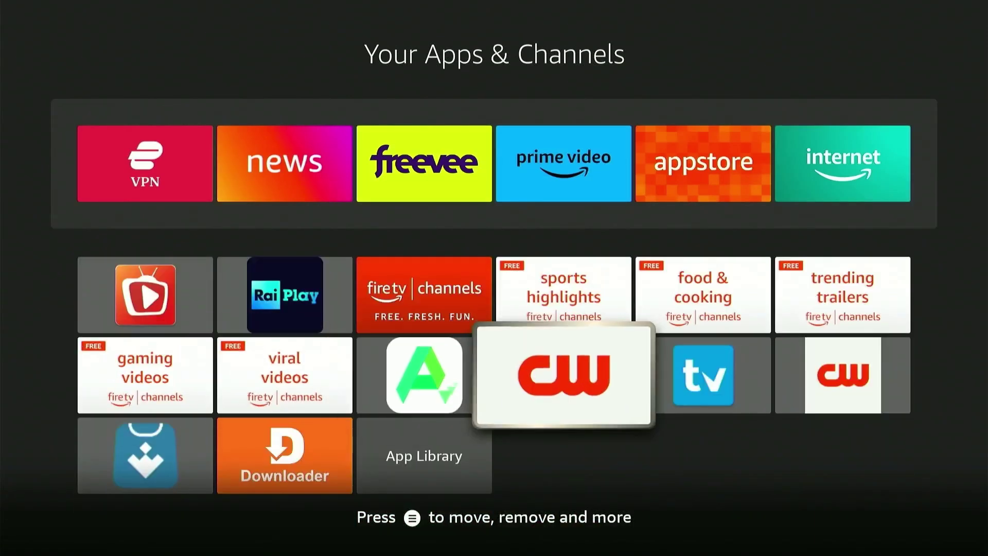
key(Menu)
key(Return)
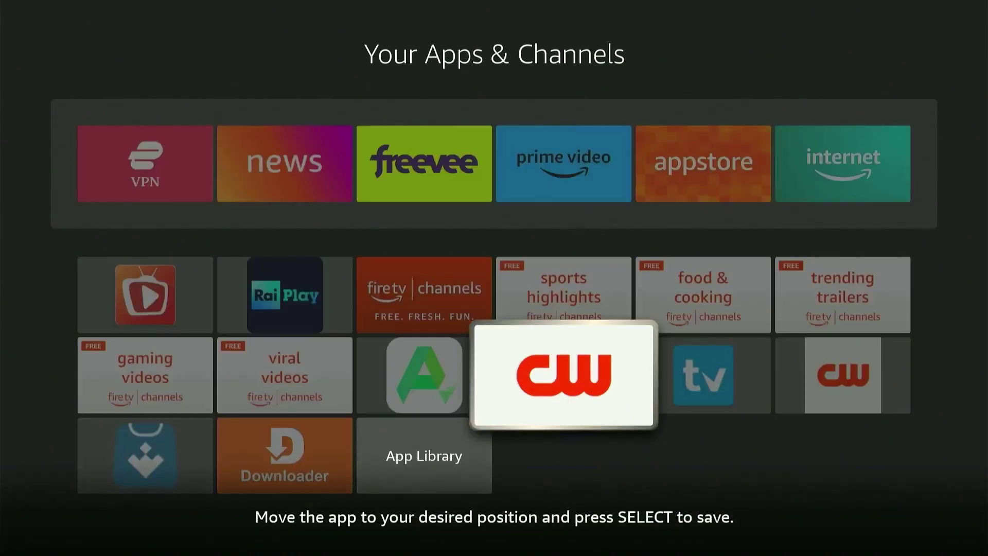
key(Return)
Offload The CW app from its options menu and confirm the offload.
key(Menu)
key(Down)
key(Down)
key(Down)
key(Down)
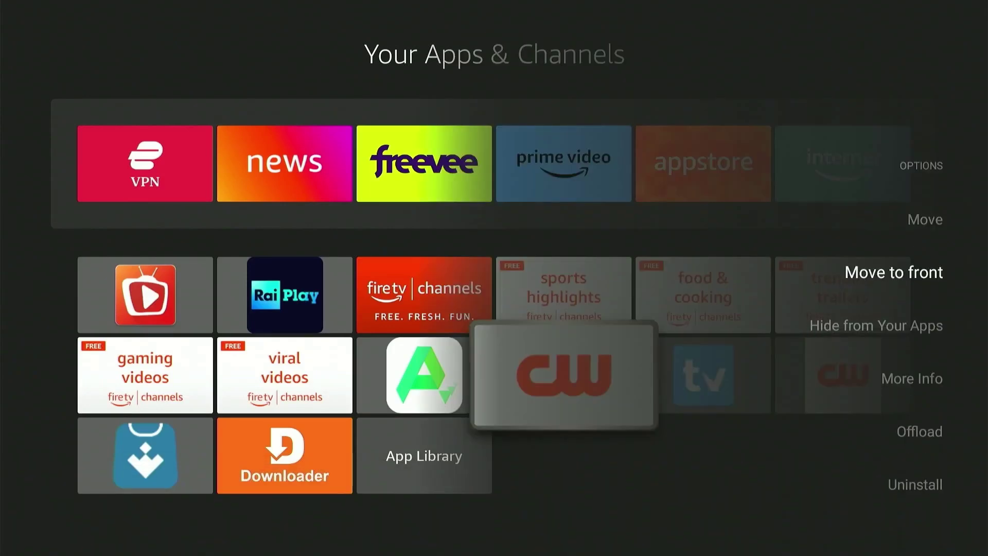
key(Return)
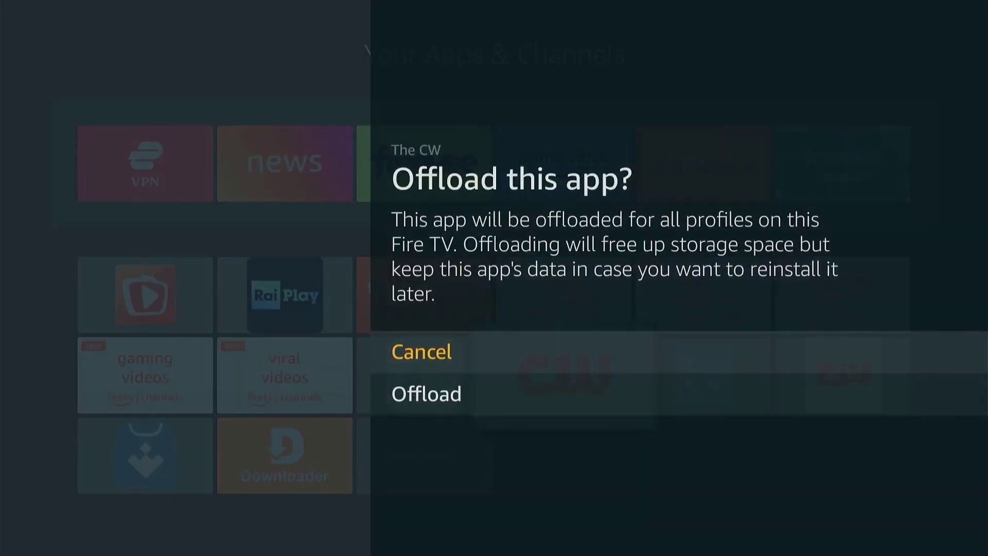
key(Down)
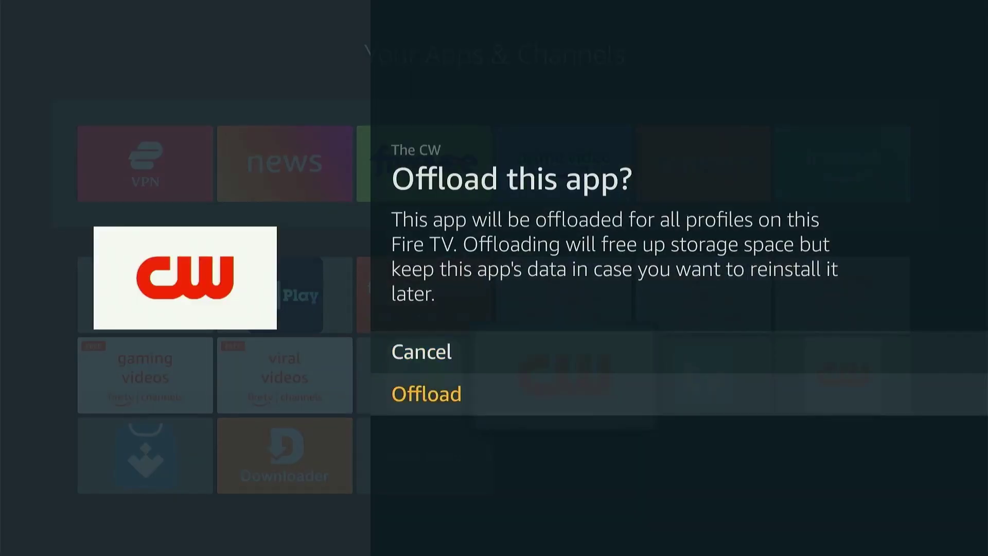
key(Return)
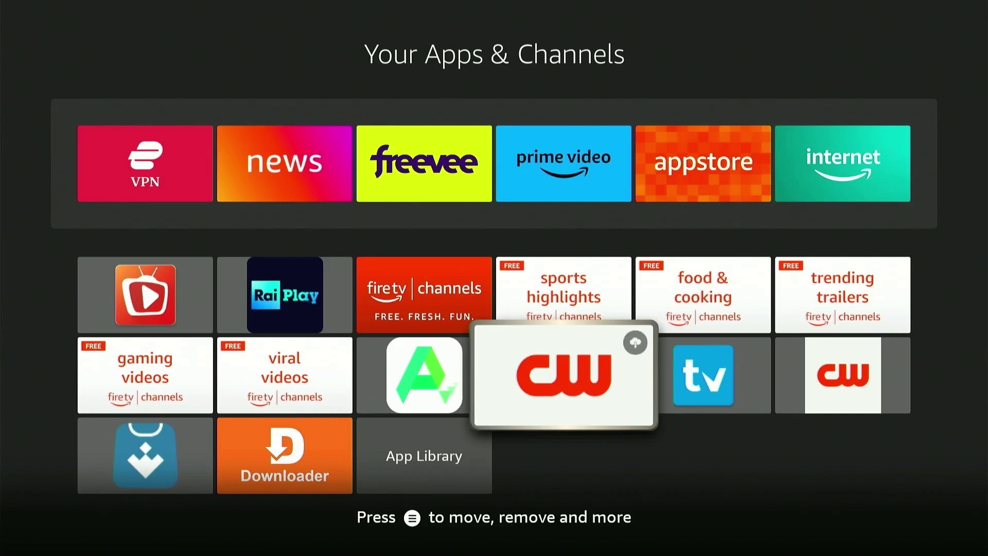
Switch Auto Offload ON under Settings > Applications.
key(Escape)
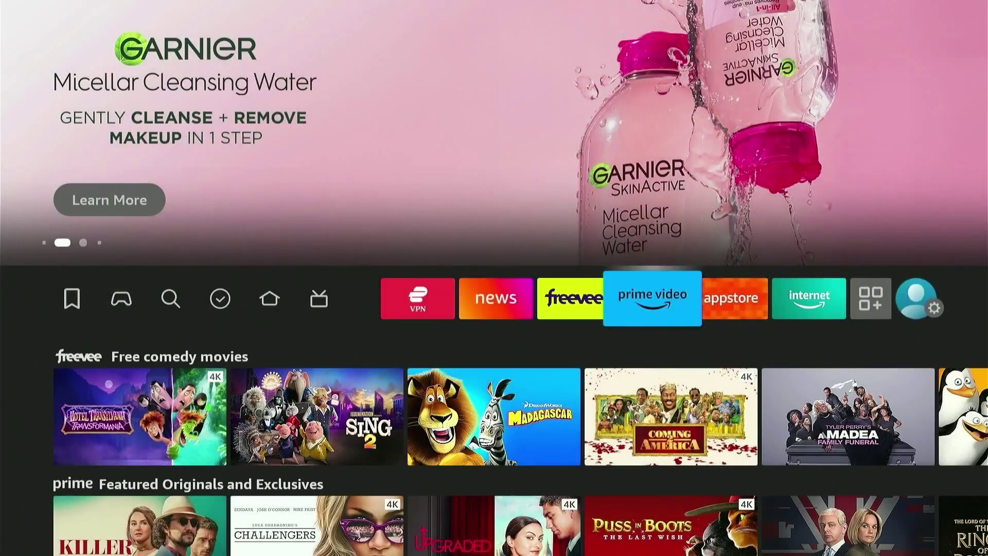
key(Right)
key(Right)
key(Right)
key(Right)
key(Down)
key(Down)
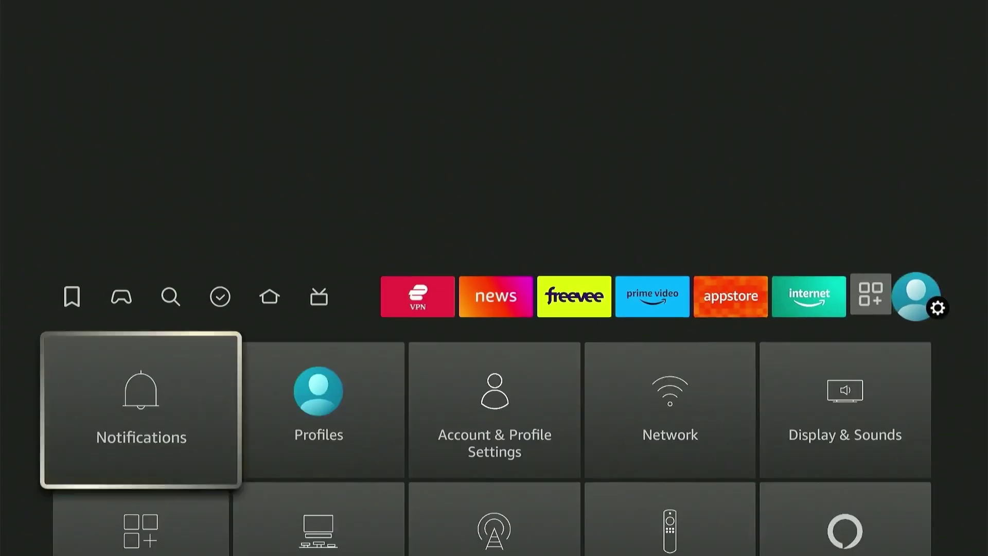
key(Return)
key(Down)
key(Down)
key(Down)
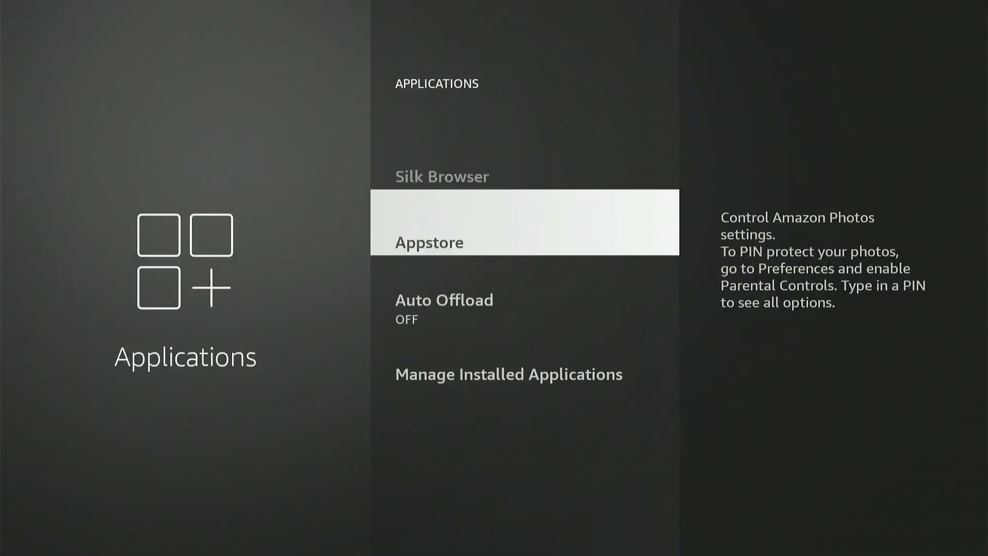
key(Return)
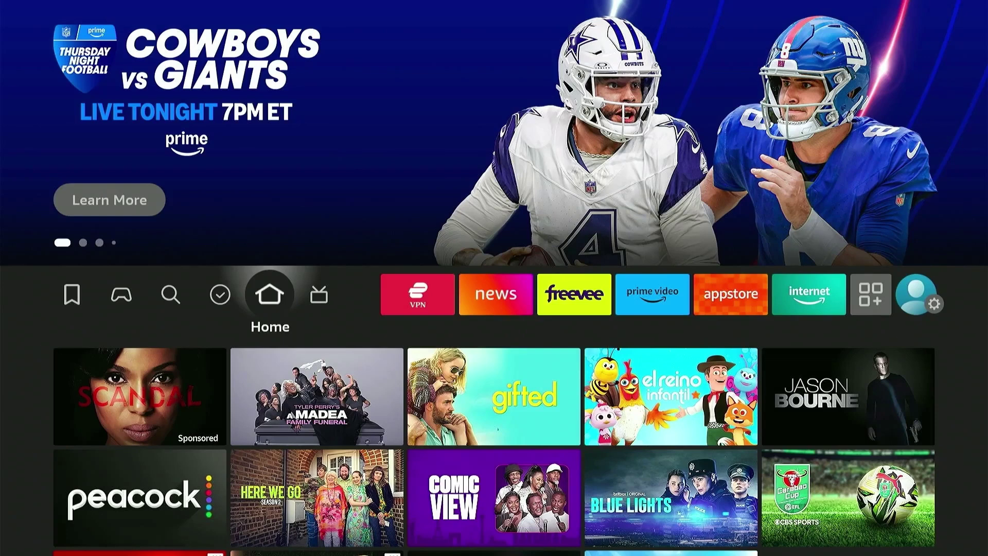
Enter 'Es' in the Find search field with the on-screen keyboard.
key(Left)
key(Left)
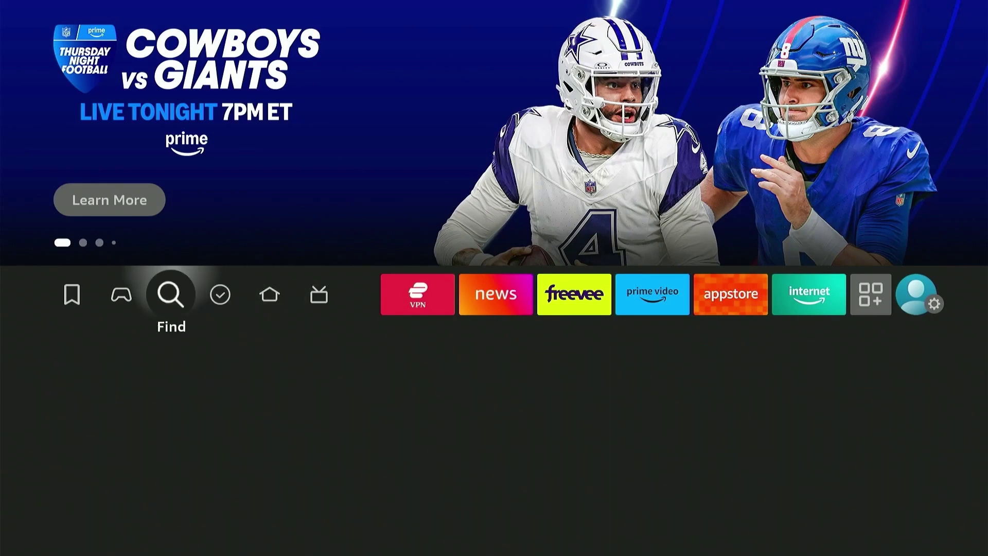
key(Down)
key(Return)
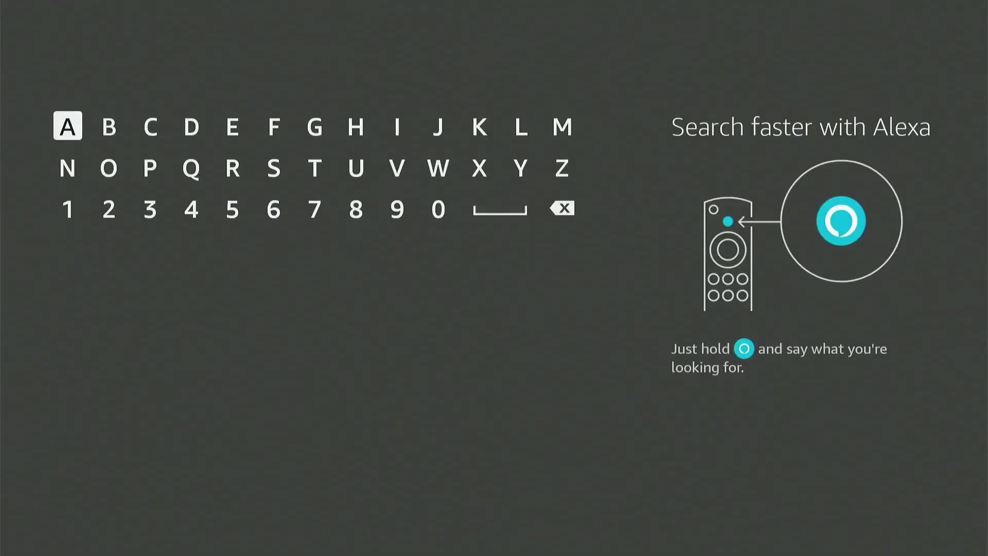
key(Right)
key(Right)
key(Right)
key(Right)
key(Return)
key(Down)
key(Right)
key(Return)
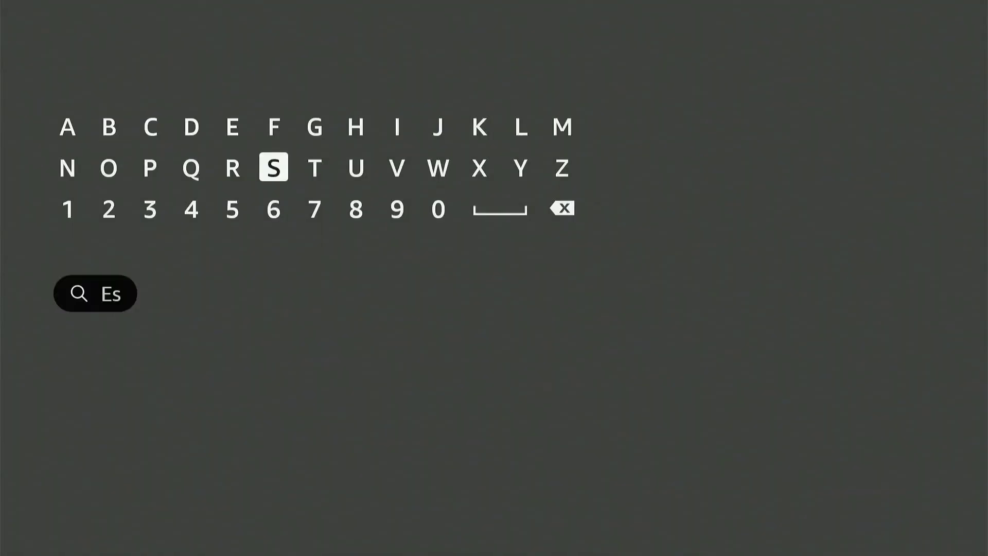
key(Down)
key(Down)
key(Down)
key(Down)
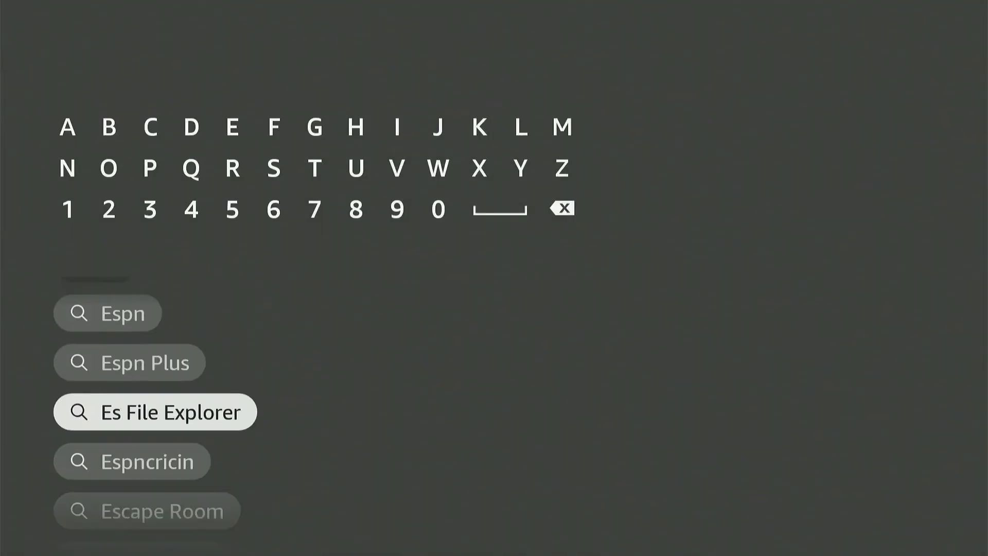
Choose the Es File Explorer suggestion and download ES File Explorer File Manager.
key(Return)
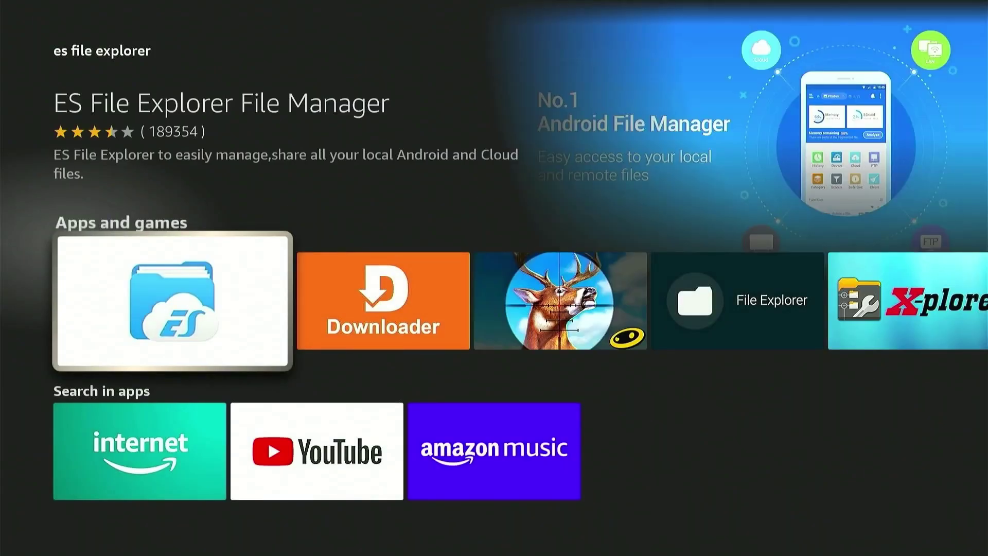
key(Return)
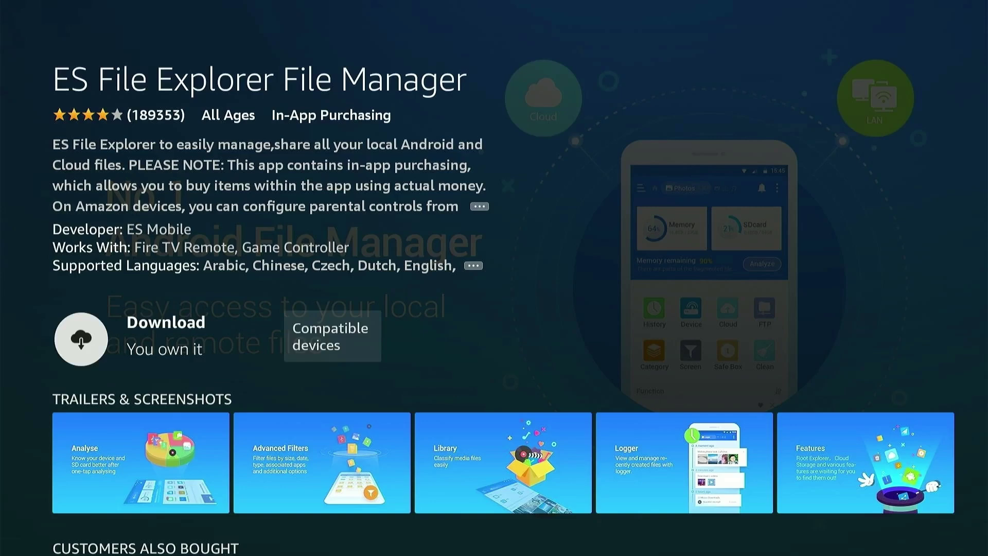
key(Return)
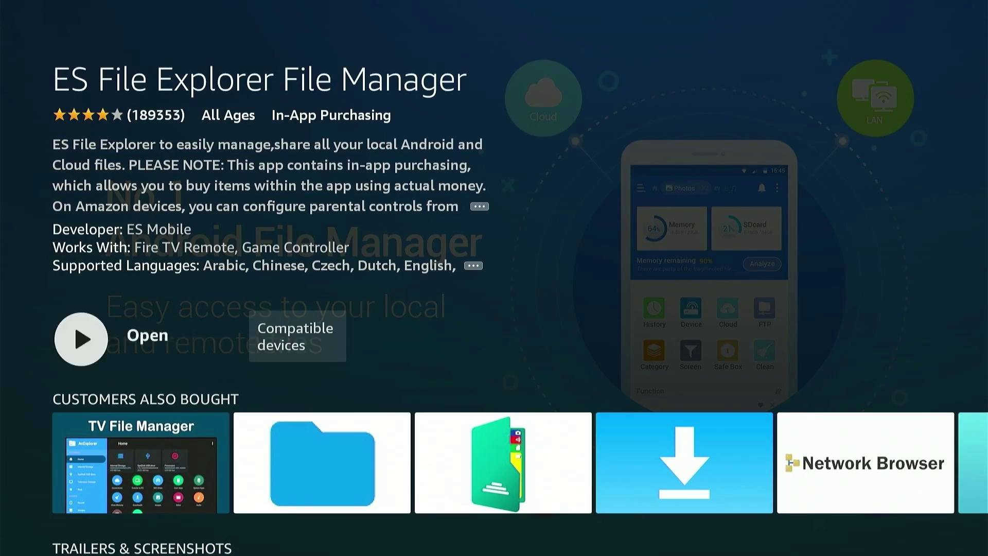
Open ES File Explorer, agree on the welcome screen and allow storage access.
key(Return)
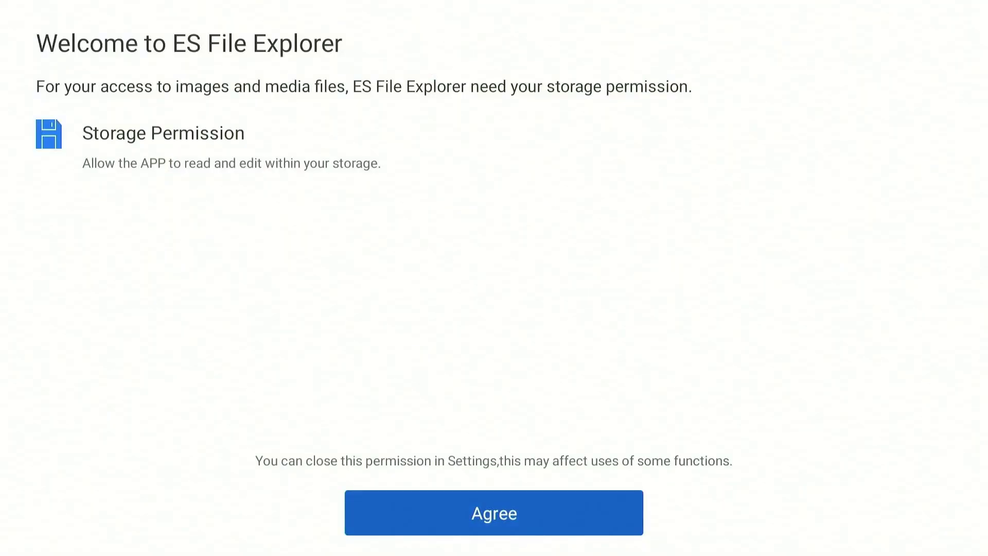
key(Return)
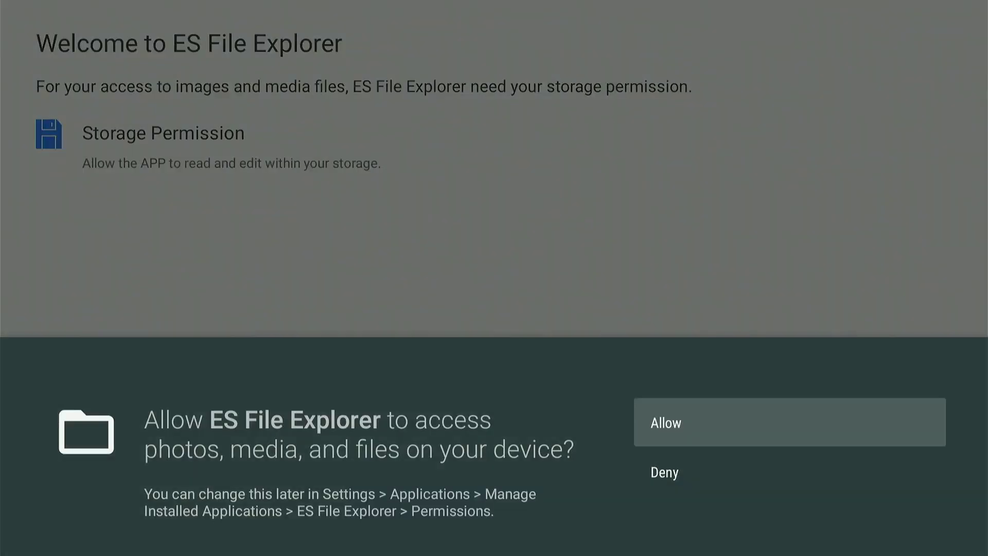
key(Return)
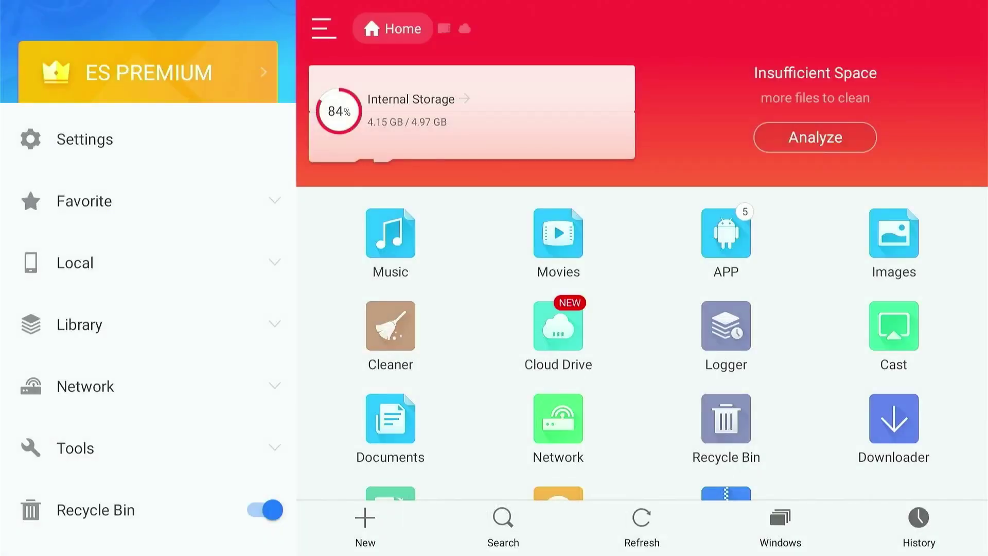
key(Escape)
Open the Local > Download > Downloader folder in ES File Explorer.
click(147, 262)
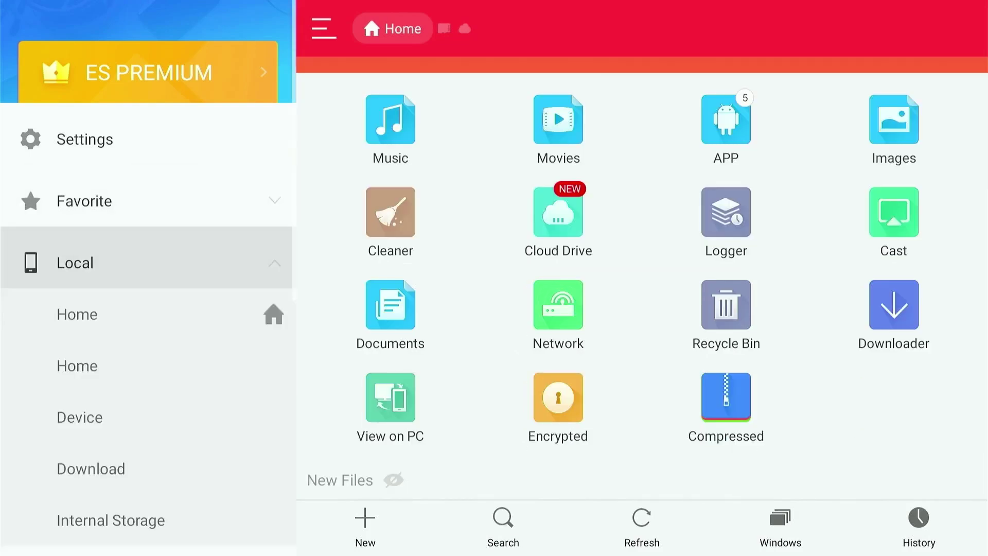
key(Down)
key(Down)
key(Down)
key(Down)
key(Return)
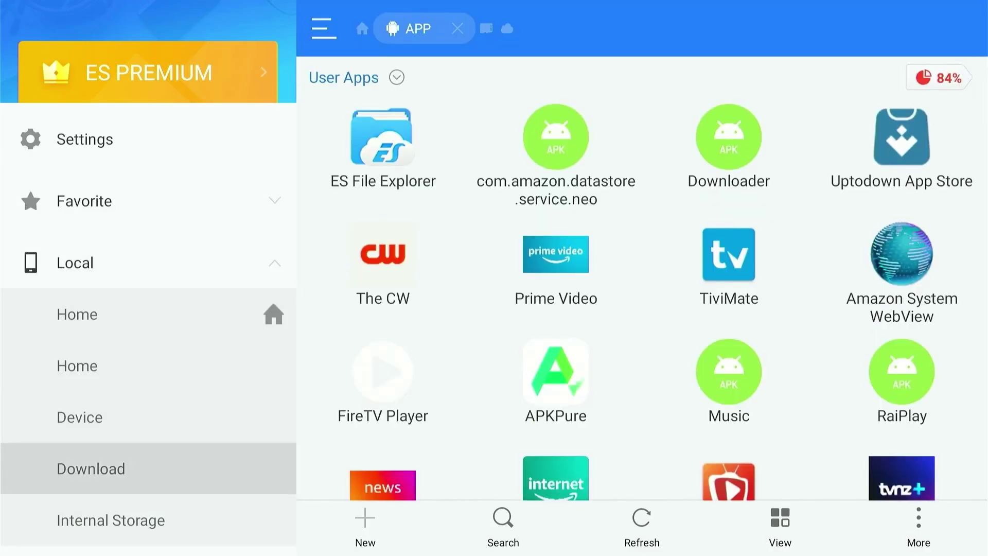
key(Down)
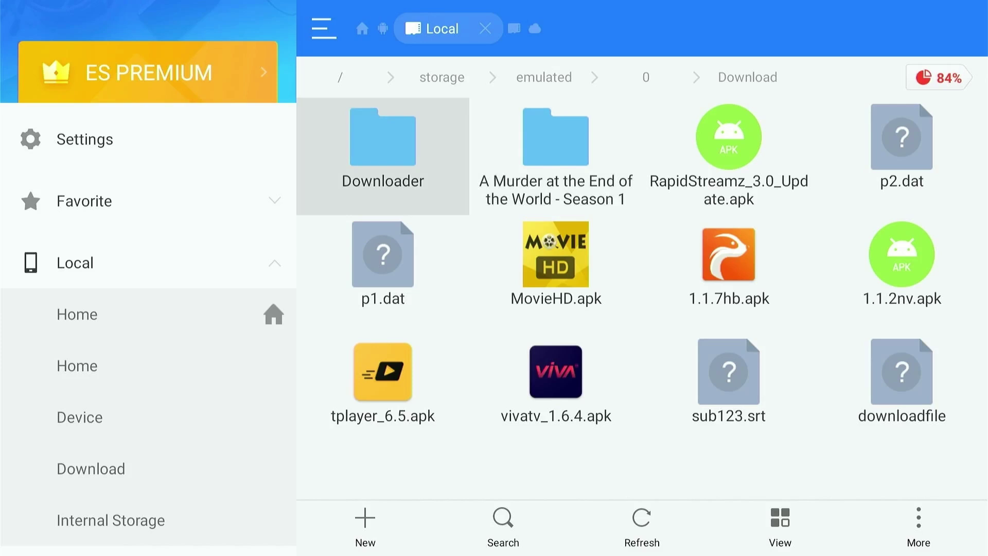
key(Return)
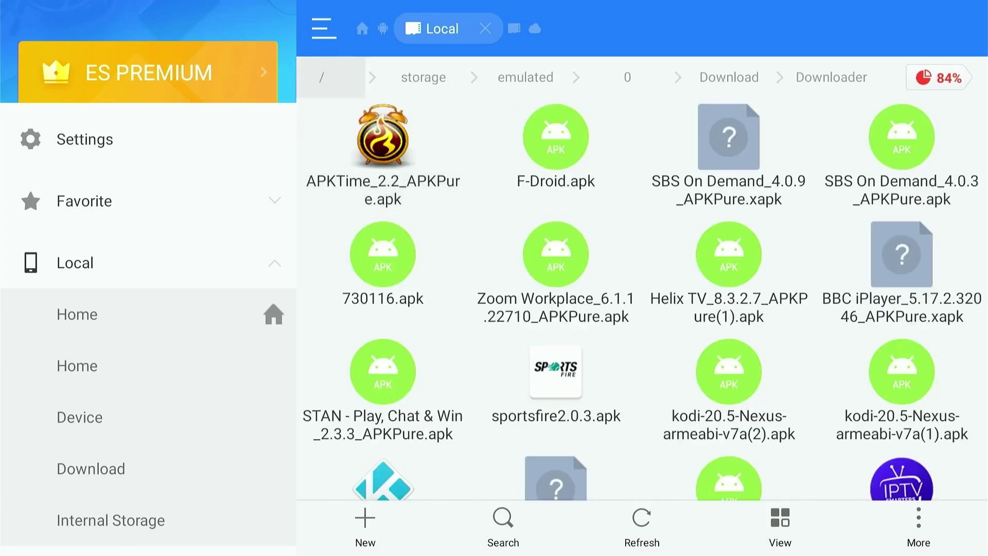
Select the 14 APK files (1.21 GB) and move them to the Recycle Bin.
key(Return)
key(Return)
key(Return)
key(Return)
key(Return)
key(Return)
key(Return)
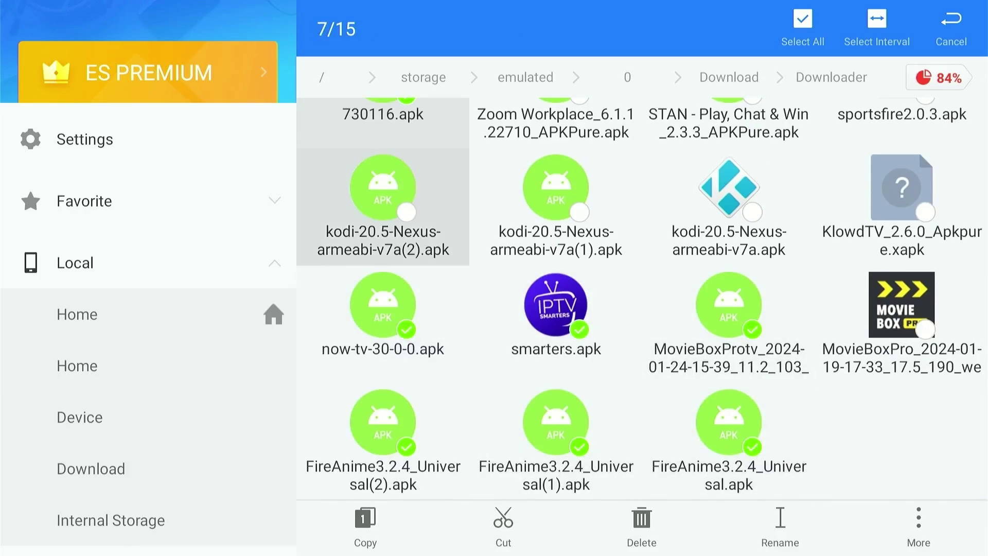
key(Return)
key(Return)
key(Return)
key(Return)
key(Return)
key(Return)
key(Return)
key(Down)
key(Return)
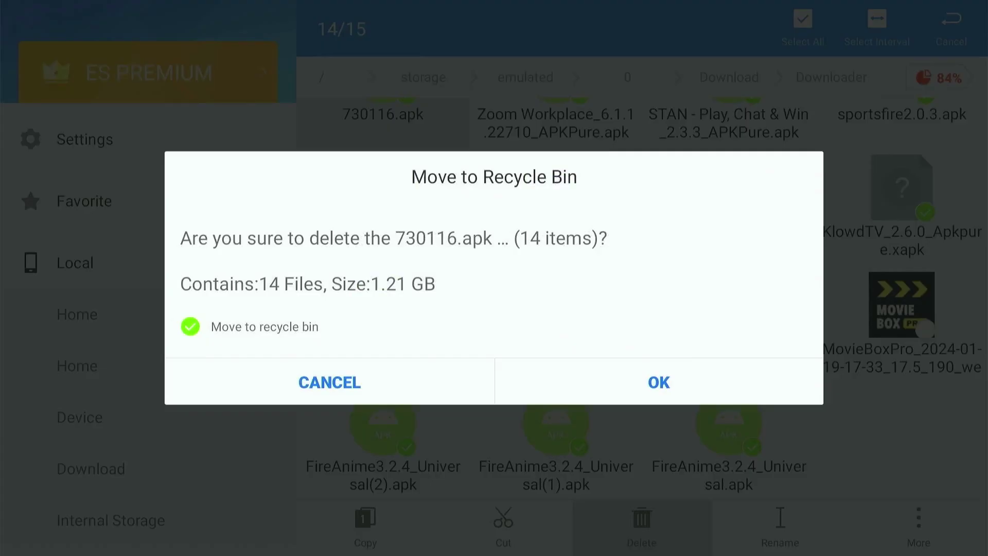
key(Right)
key(Return)
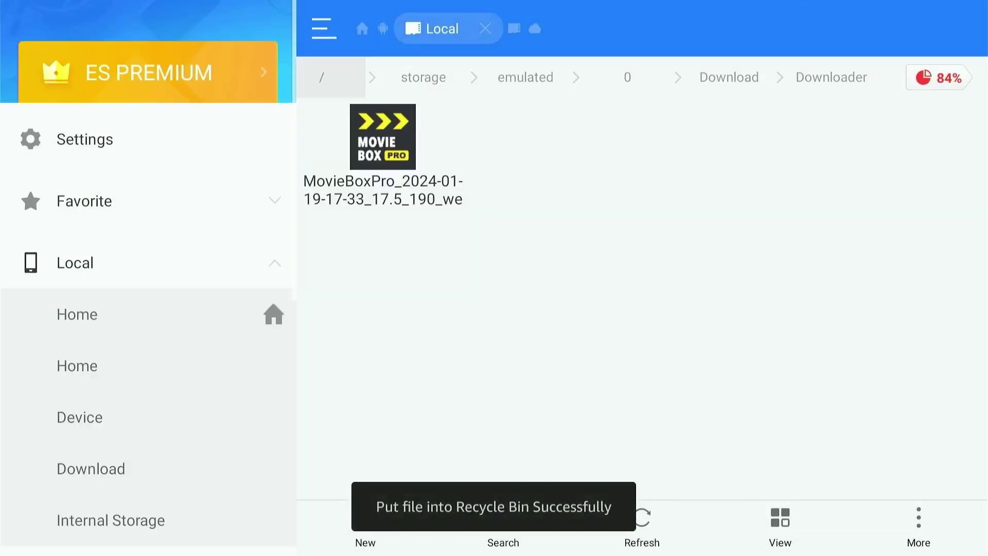
key(Return)
Clear all files from ES File Explorer's Recycle Bin permanently and return to the home screen.
key(Down)
key(Down)
key(Down)
key(Down)
key(Down)
key(Down)
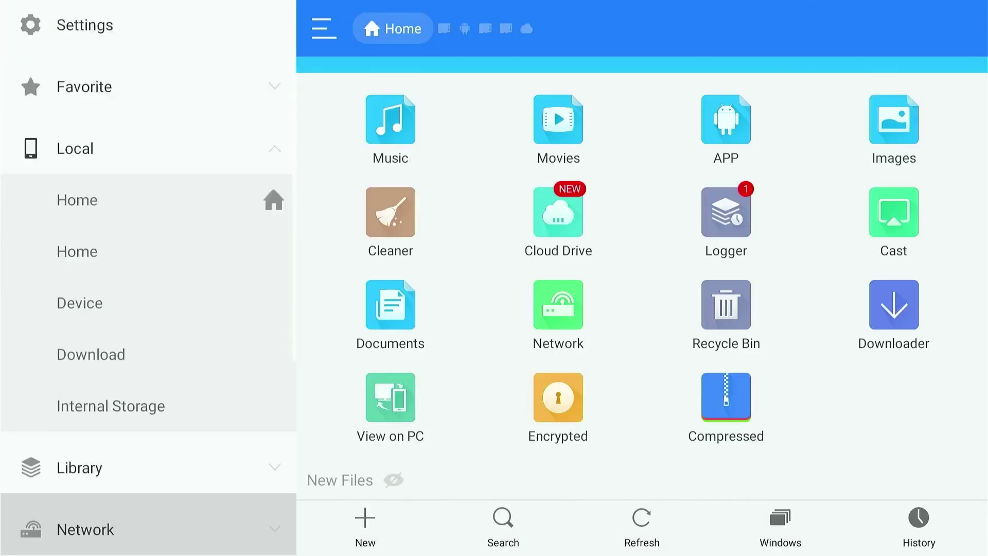
key(Down)
key(Down)
key(Down)
key(Up)
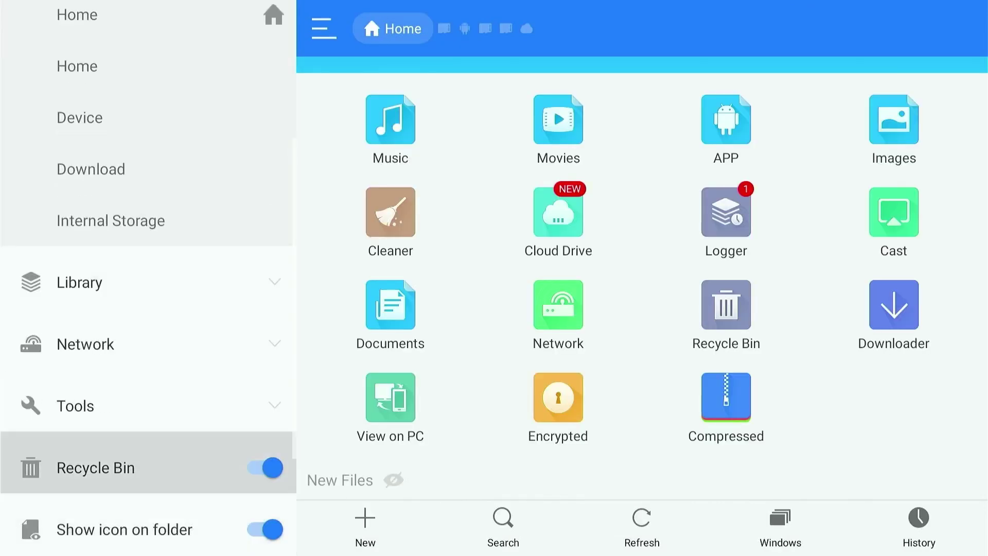
key(Return)
key(Return)
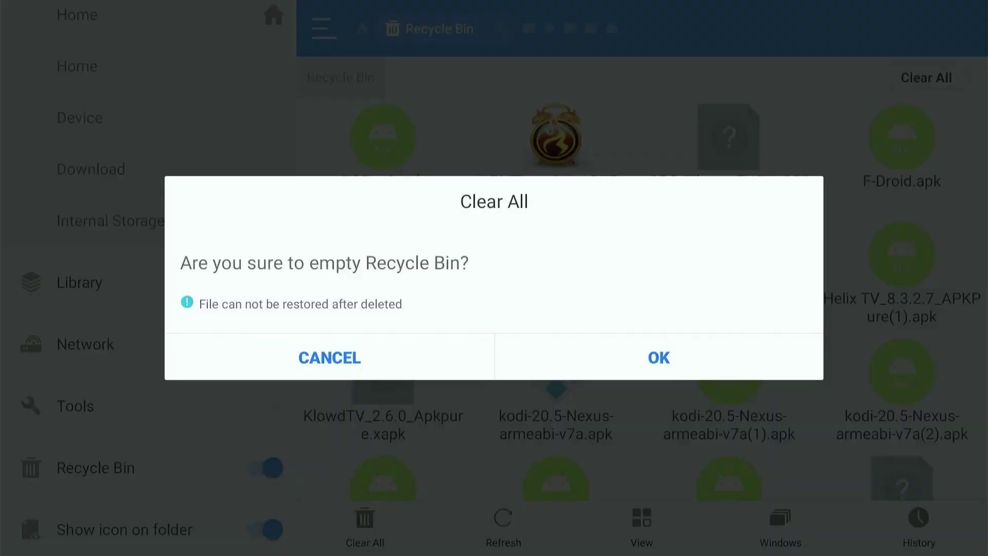
key(Down)
key(Right)
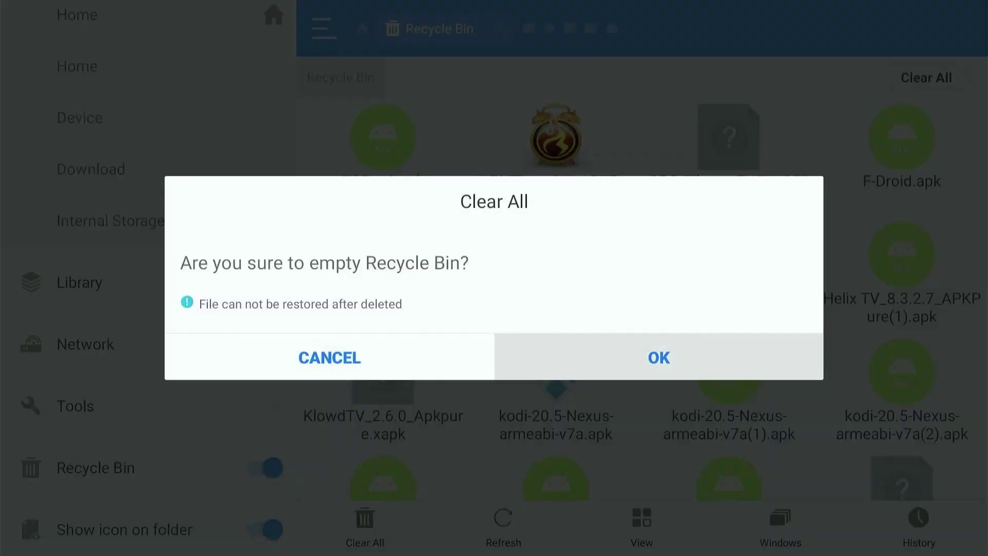
key(Return)
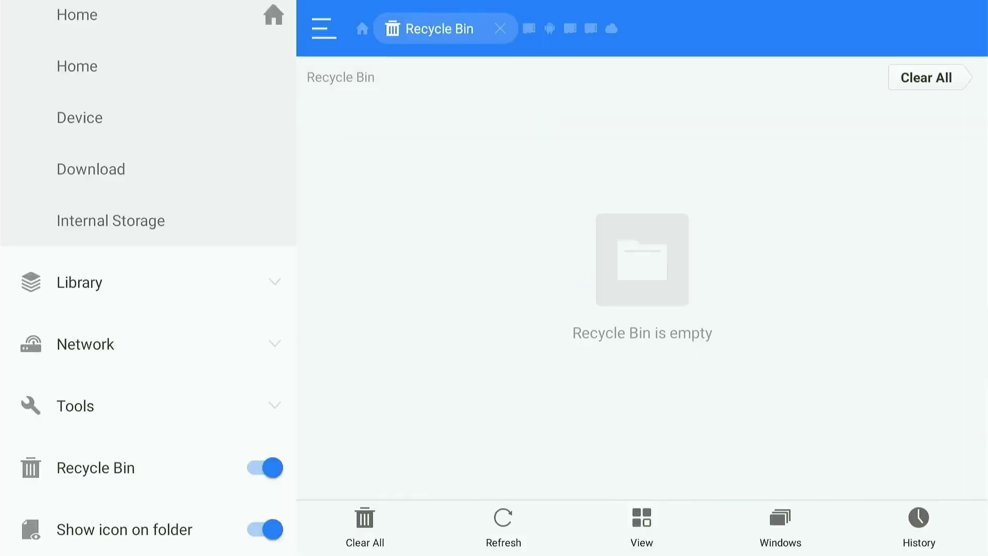
key(Home)
Launch Downloader from Your Apps and open its Files list.
key(Right)
key(Right)
key(Right)
key(Right)
key(Right)
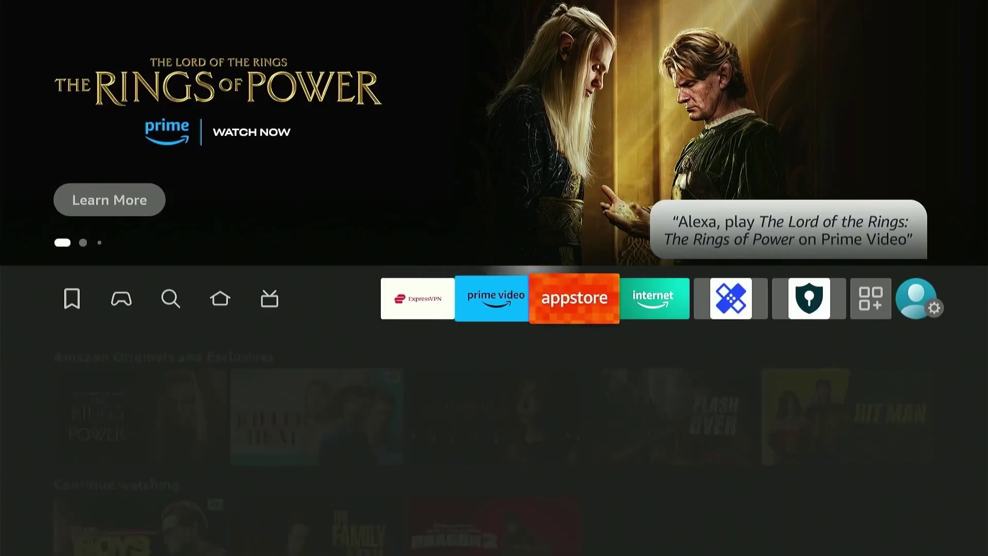
key(Right)
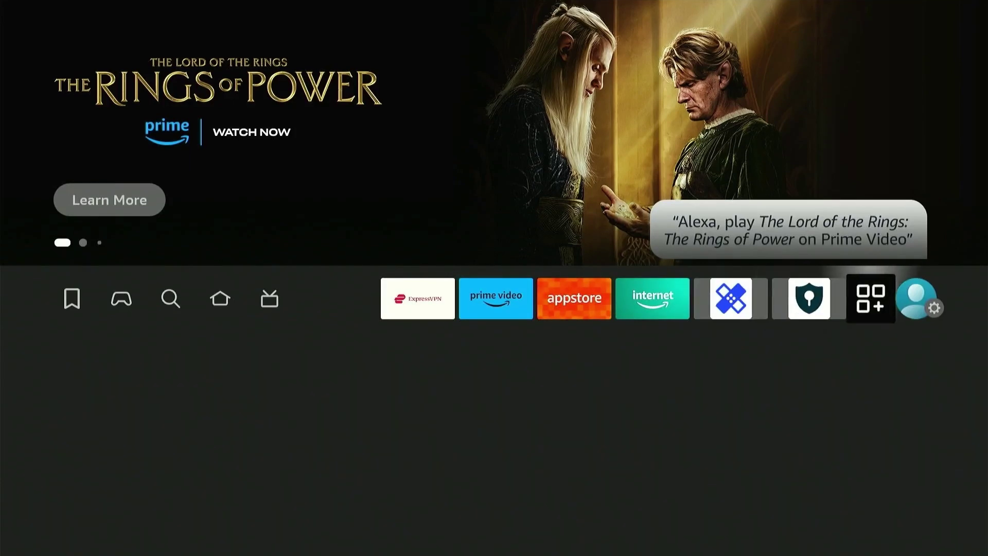
key(Return)
key(Down)
key(Return)
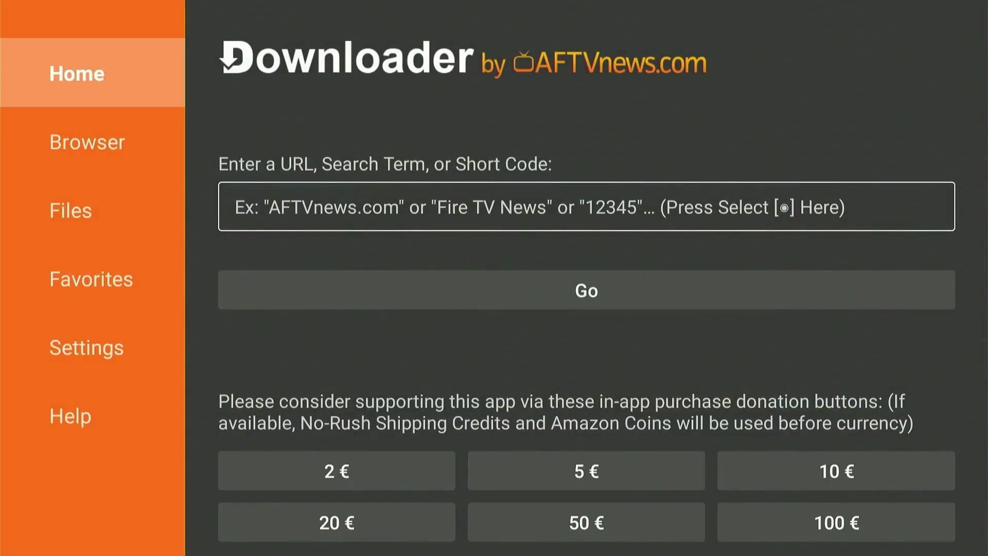
key(Down)
key(Down)
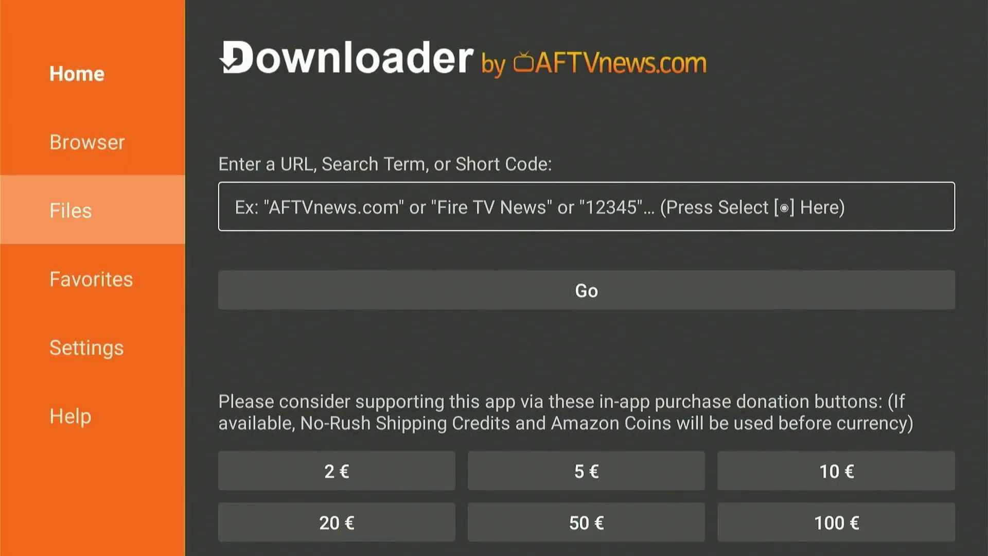
key(Right)
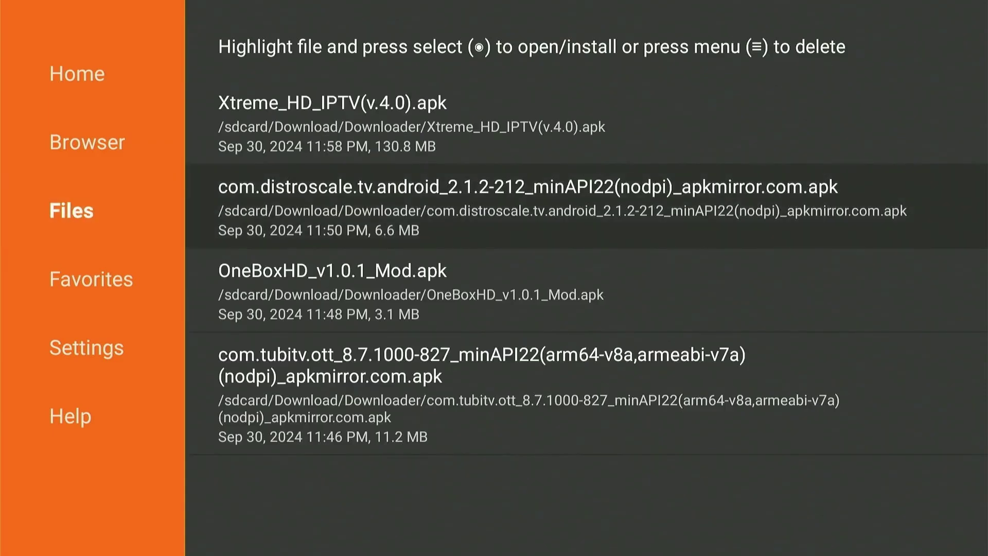
Delete the com.tubitv and com.distroscale APK files from Downloader's Files list.
key(Up)
key(Down)
key(Down)
key(Down)
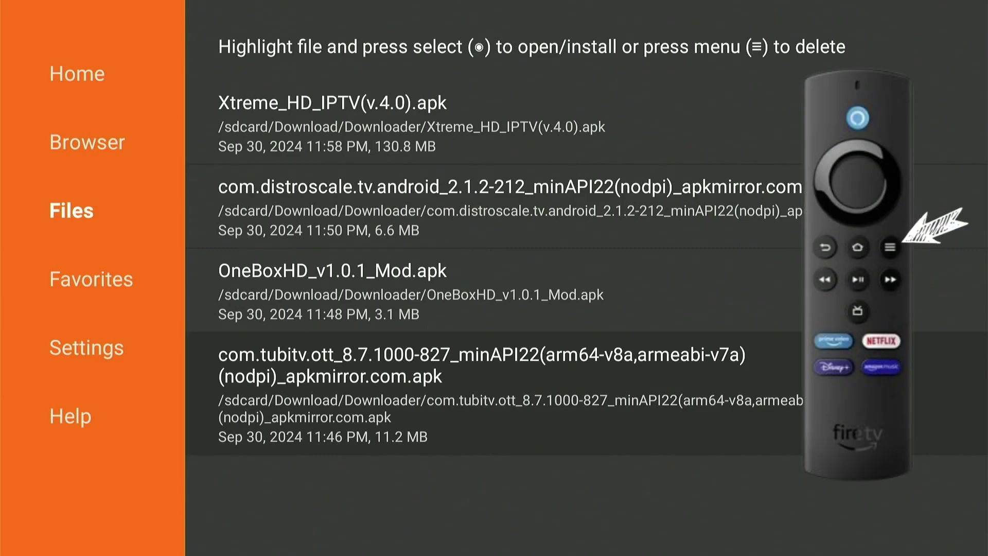
key(Menu)
key(Left)
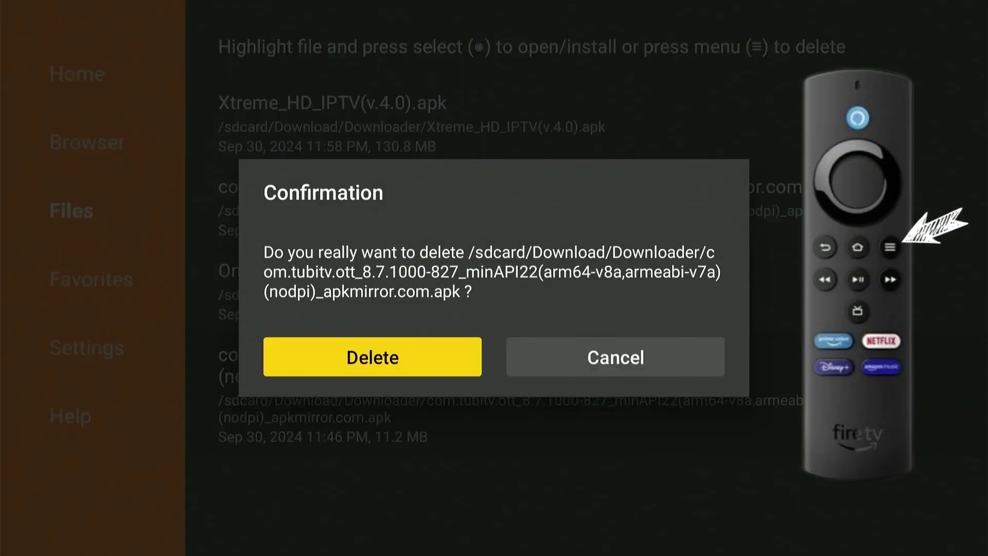
key(Return)
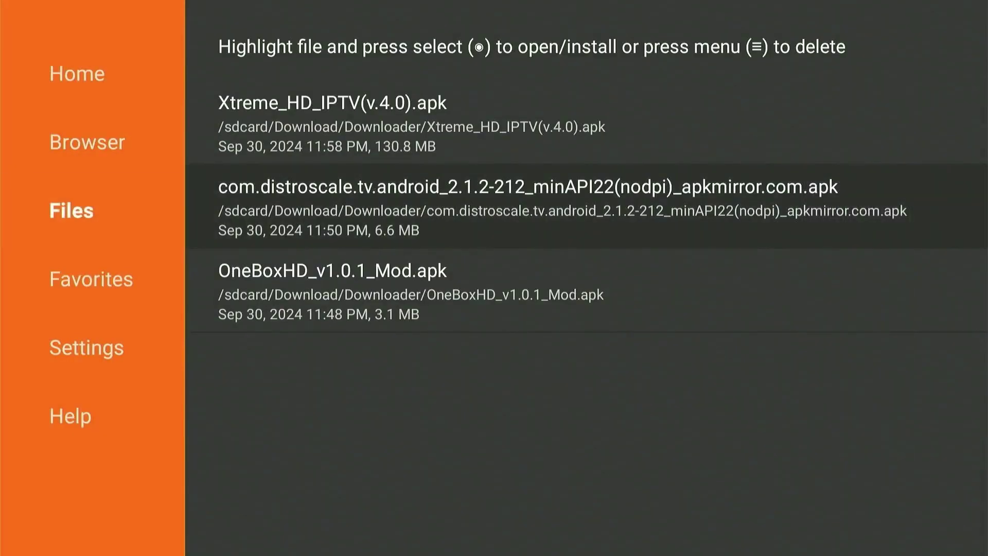
key(Menu)
key(Left)
key(Return)
key(Left)
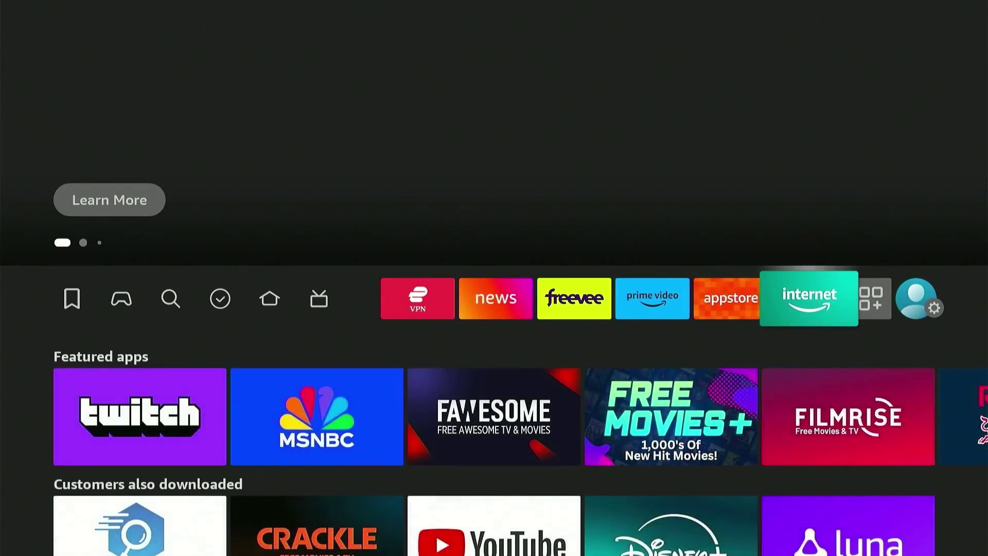
Open Settings > Applications on the home screen and move down toward Auto Offload, currently OFF.
key(Right)
key(Right)
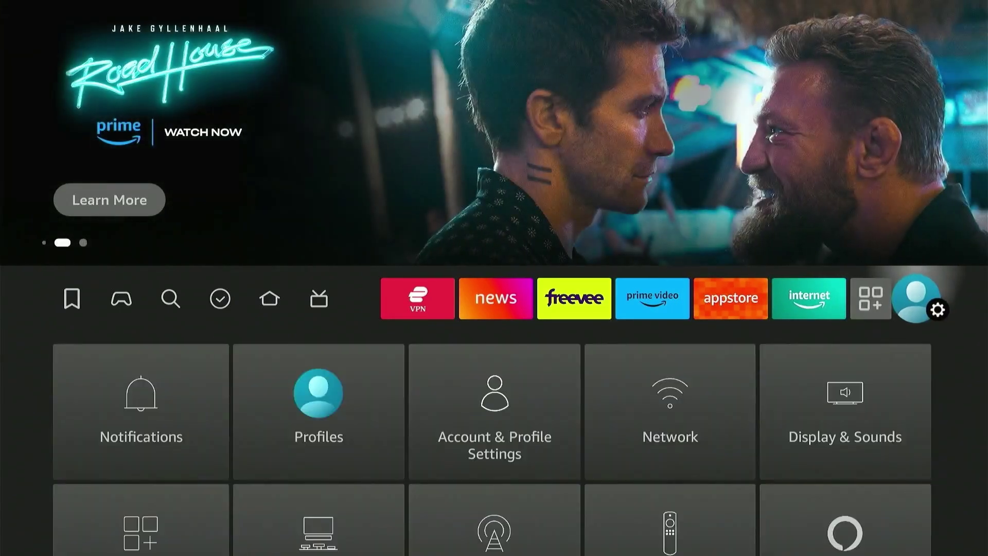
key(Down)
key(Down)
key(Return)
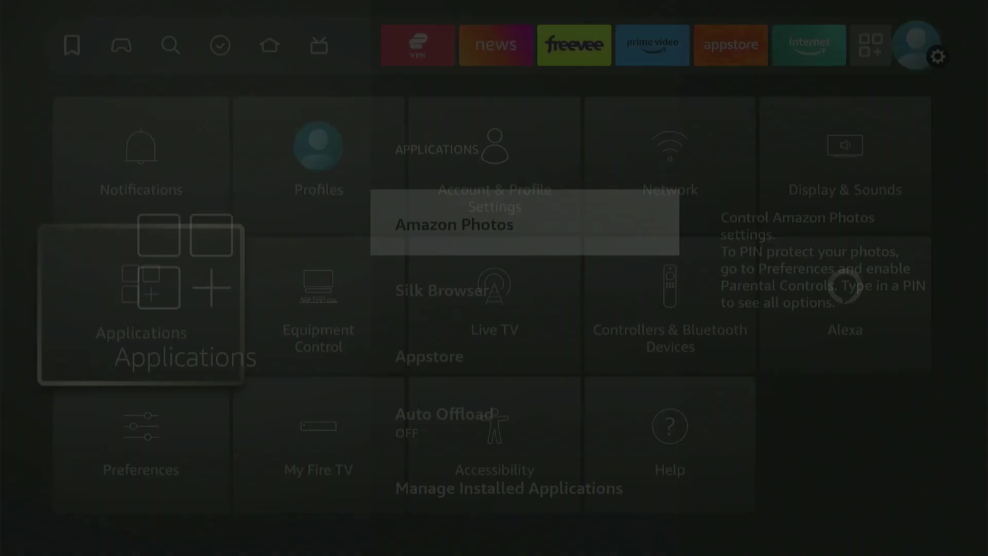
key(Down)
key(Down)
key(Down)
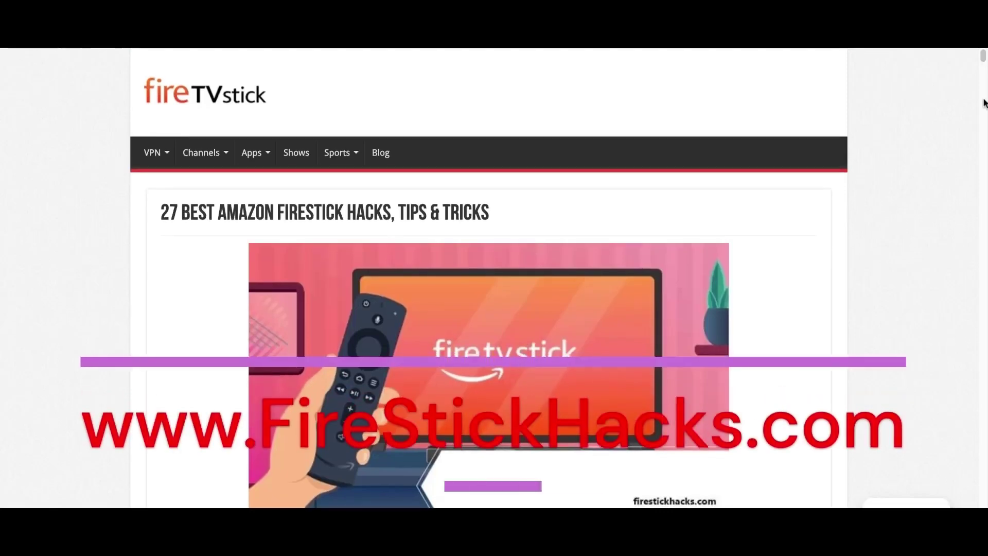
Scroll down the '27 Best Amazon FireStick Hacks' article and subscribe to the FireStickHacks YouTube channel.
scroll(984, 98, down, 3)
scroll(976, 105, down, 10)
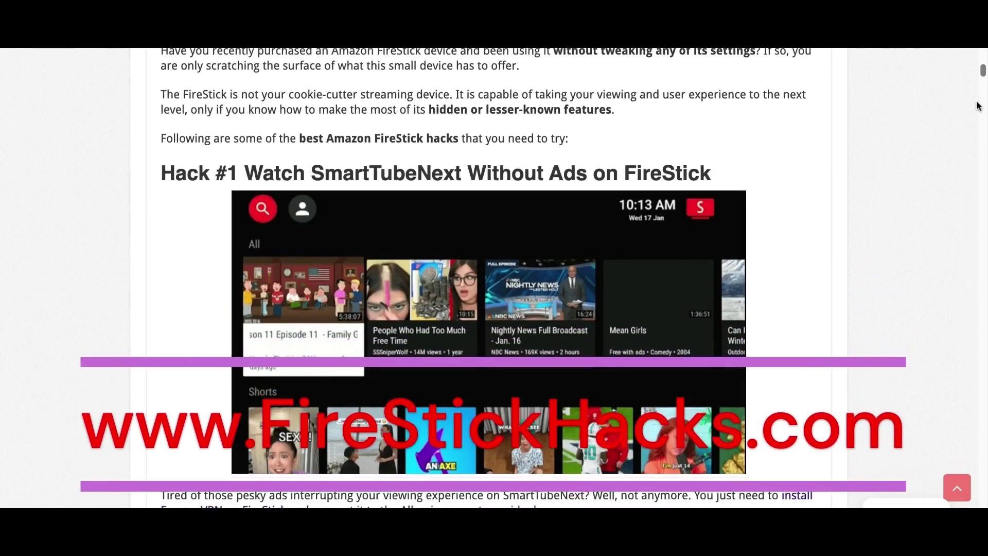
scroll(979, 104, down, 12)
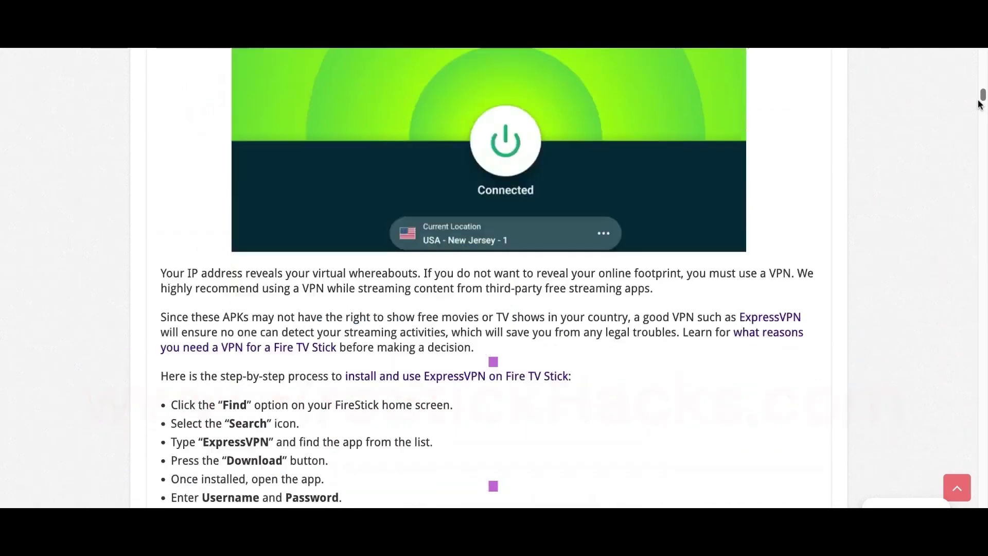
scroll(980, 104, down, 10)
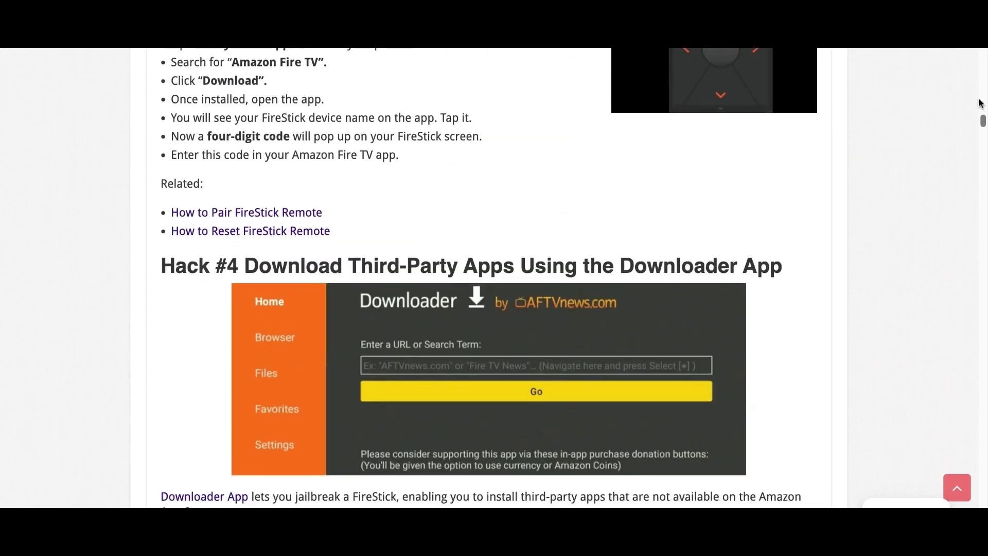
scroll(978, 101, down, 13)
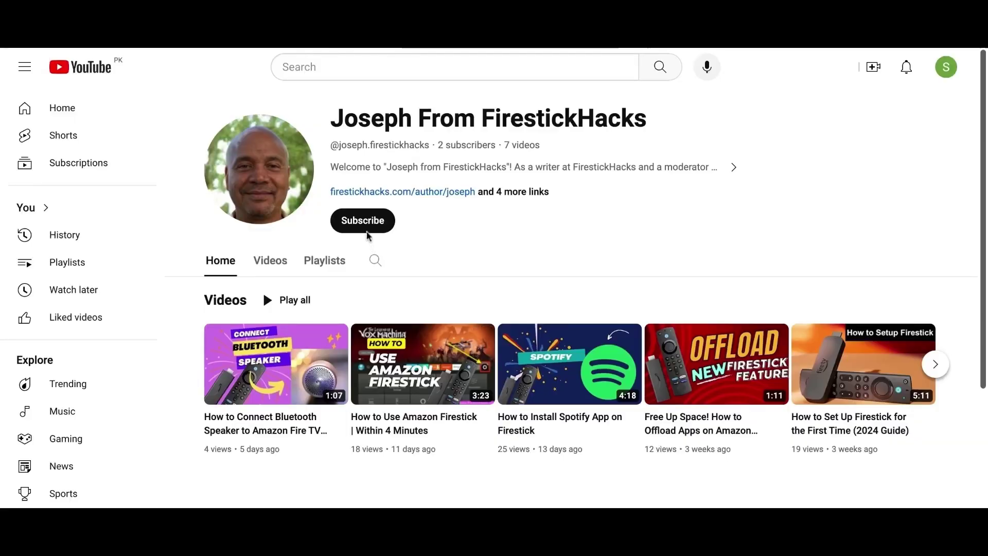
click(367, 224)
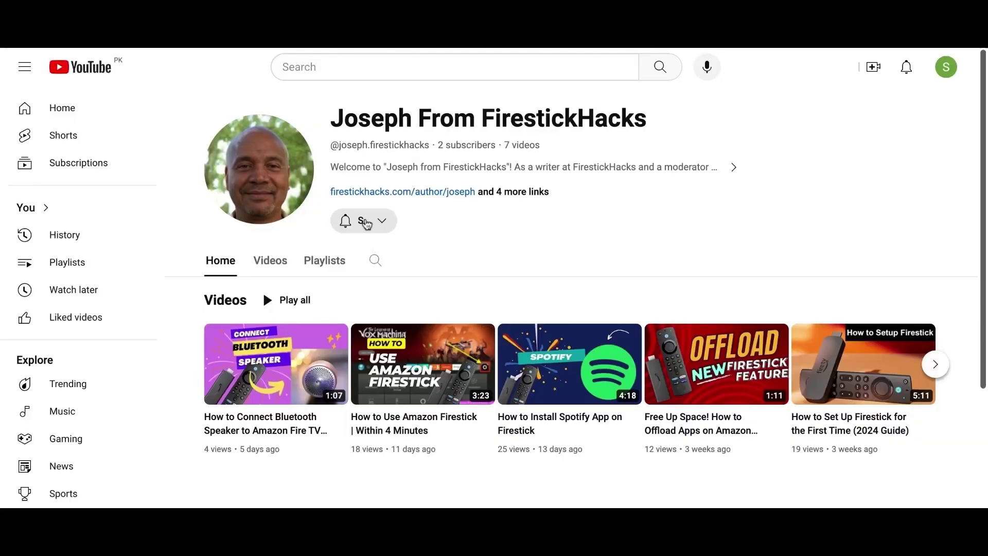